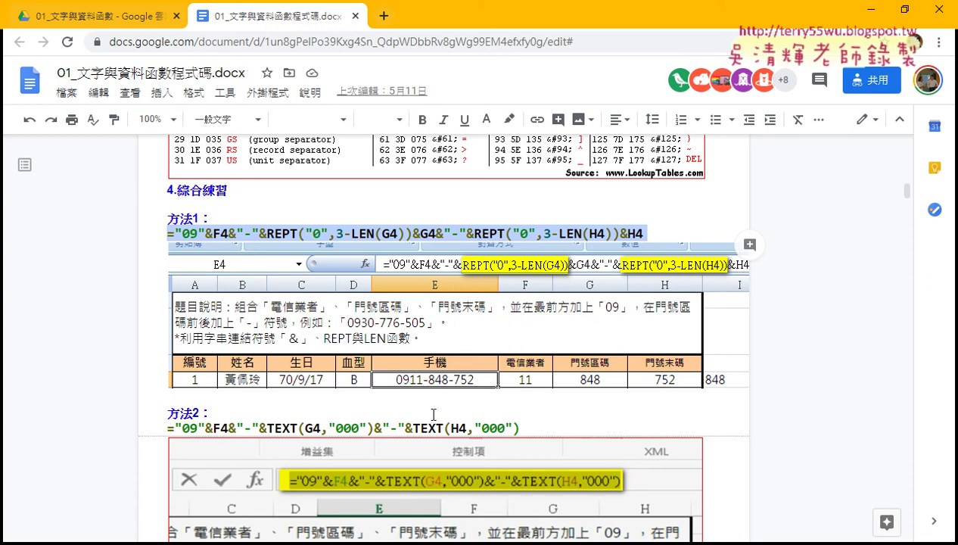
- Highlight TEXT in the method 2 formula, then minimize Chrome to reveal the Excel workbook
{"action": "left_click_drag", "start_coordinate": [413, 428], "coordinate": [442, 428]}
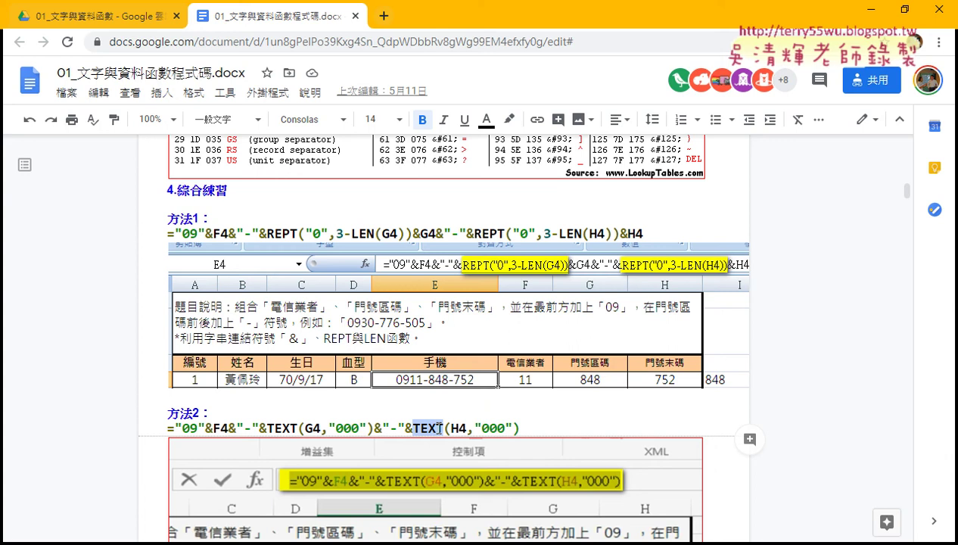
{"action": "left_click", "coordinate": [868, 13]}
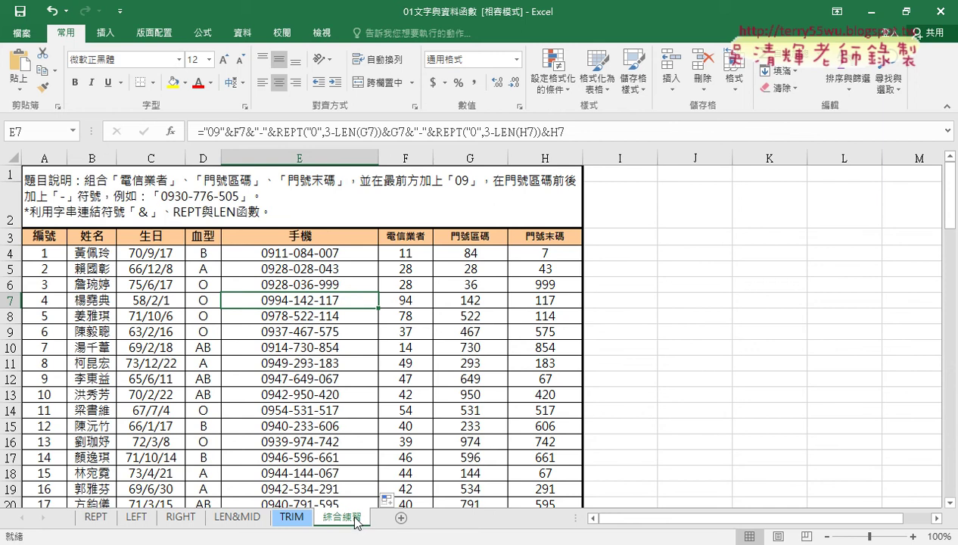
- Duplicate the 綜合練習 sheet beside the original and rename the copy 綜合練習 (TEXT)
{"action": "left_click_drag", "start_coordinate": [356, 522], "coordinate": [382, 520]}
{"action": "left_click_drag", "start_coordinate": [382, 519], "coordinate": [384, 519]}
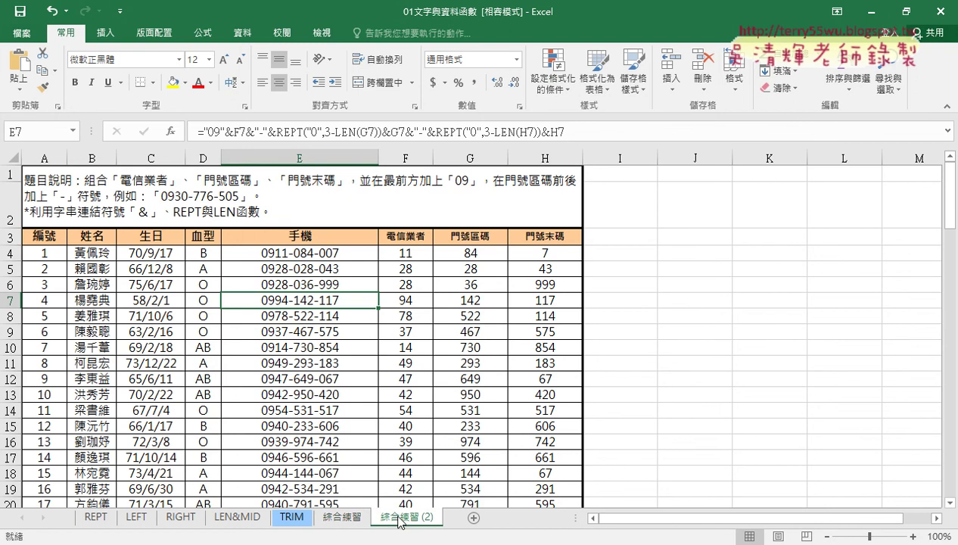
{"action": "left_click", "coordinate": [338, 518]}
{"action": "left_click", "coordinate": [410, 520]}
{"action": "double_click", "coordinate": [421, 521]}
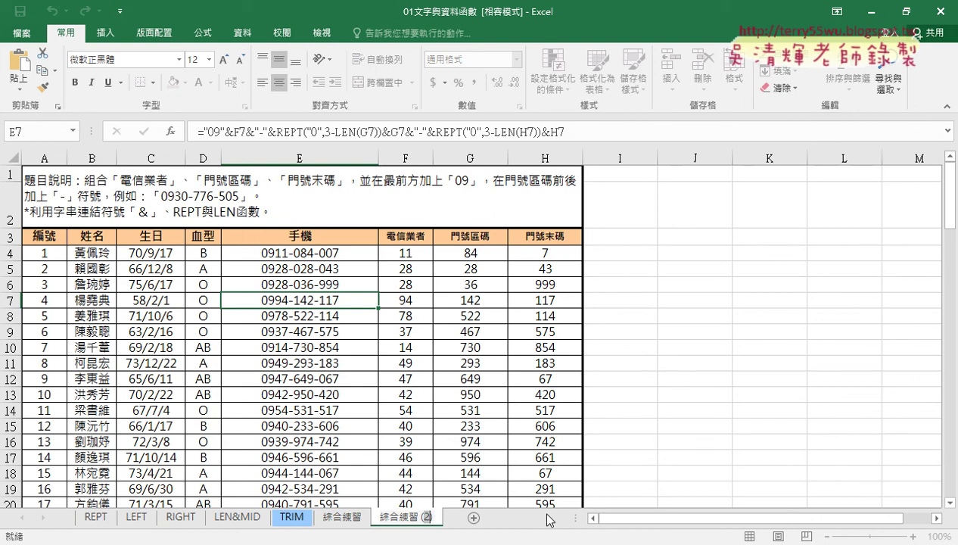
{"action": "type", "text": "TEXT)"}
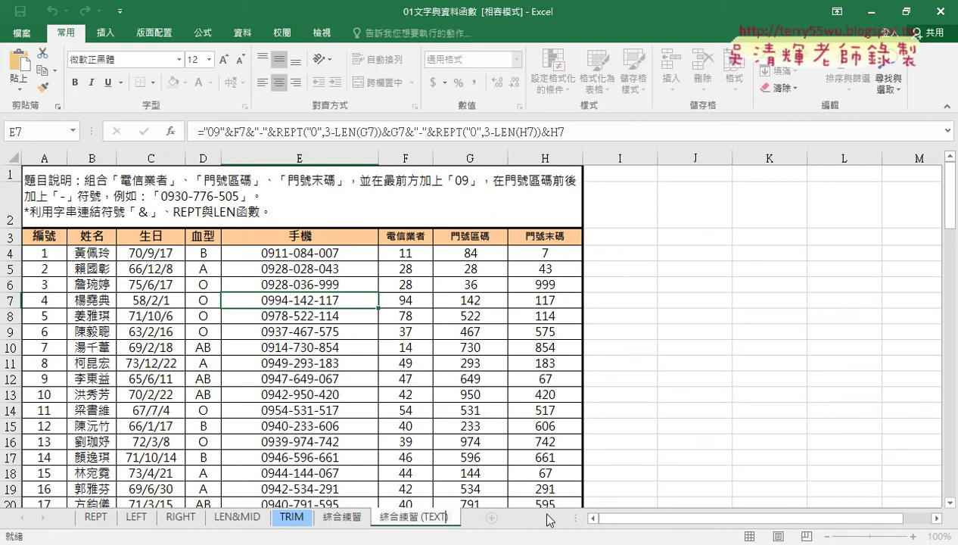
{"action": "key", "text": "Return"}
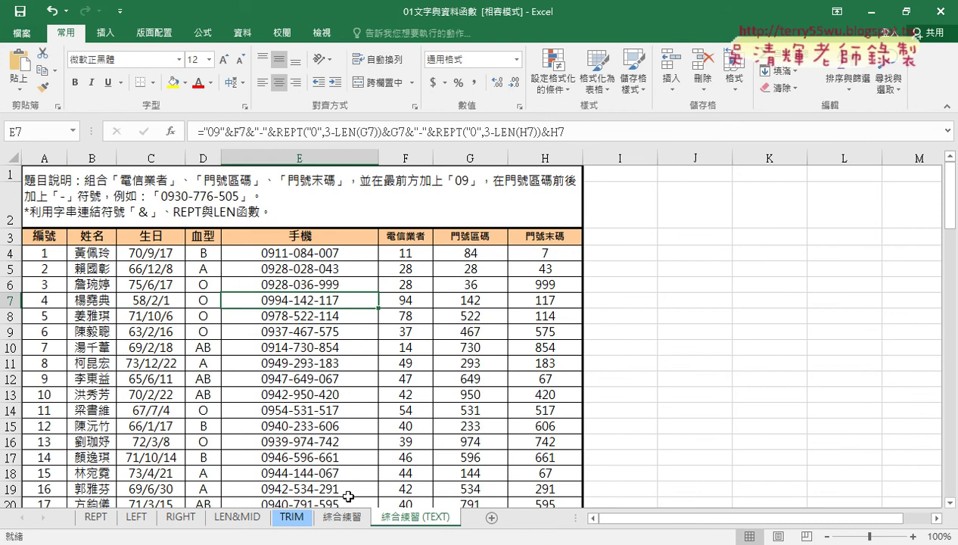
{"action": "left_click", "coordinate": [334, 254]}
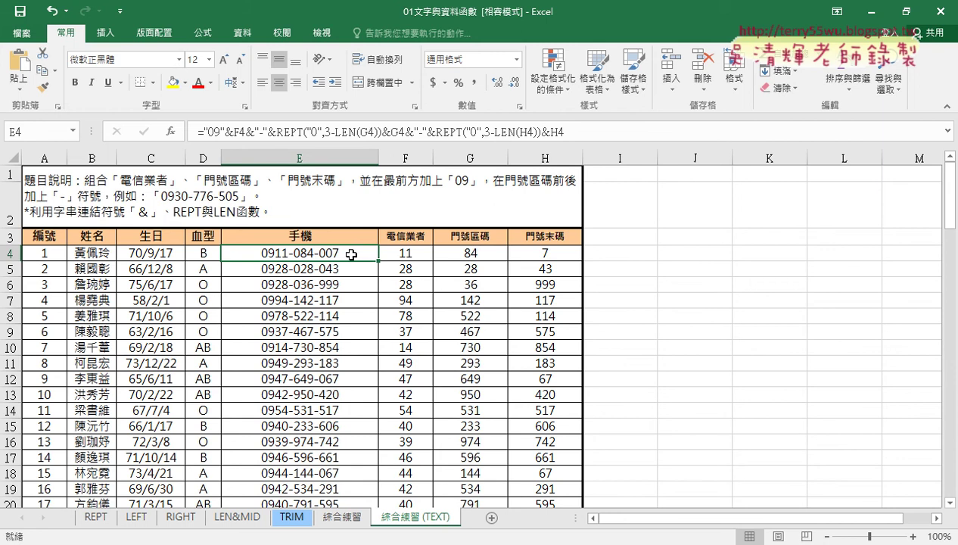
- Select E4:E103 and delete its REPT/LEN phone formulas
{"action": "key", "text": "ctrl+shift+Down"}
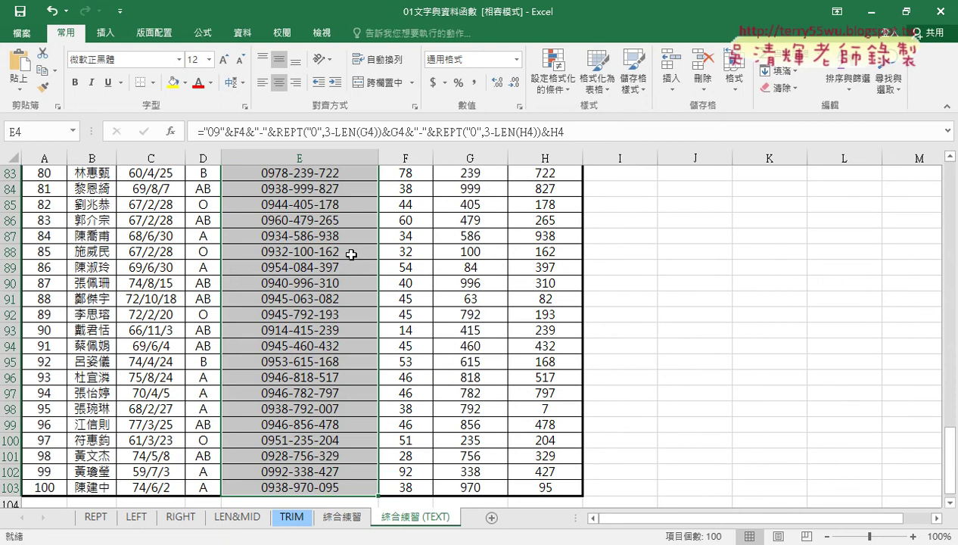
{"action": "key", "text": "ctrl+z"}
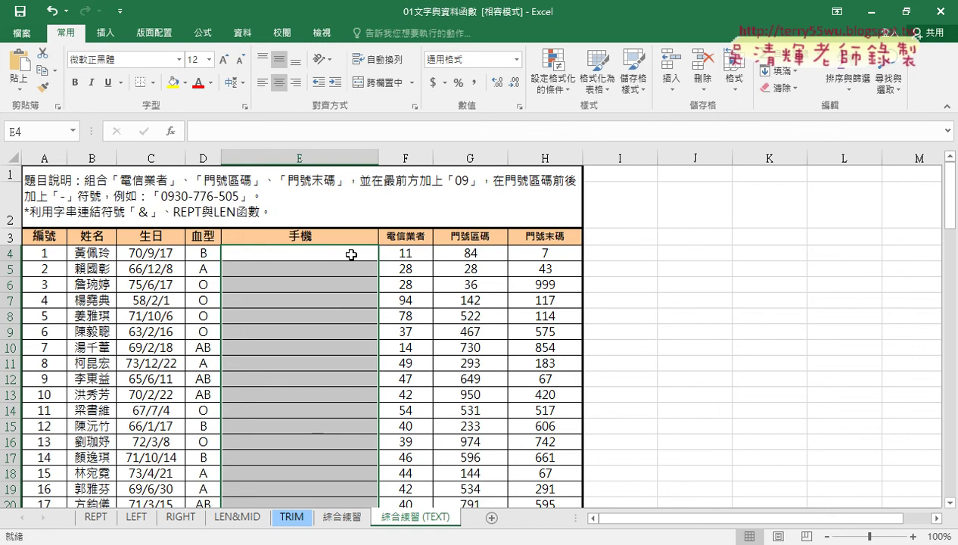
{"action": "key", "text": "ctrl+y"}
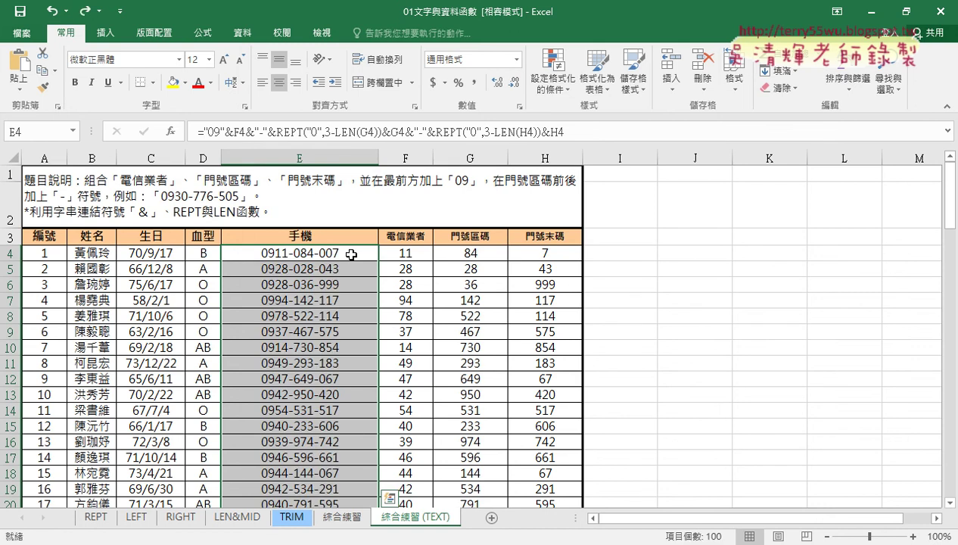
{"action": "left_click", "coordinate": [348, 253]}
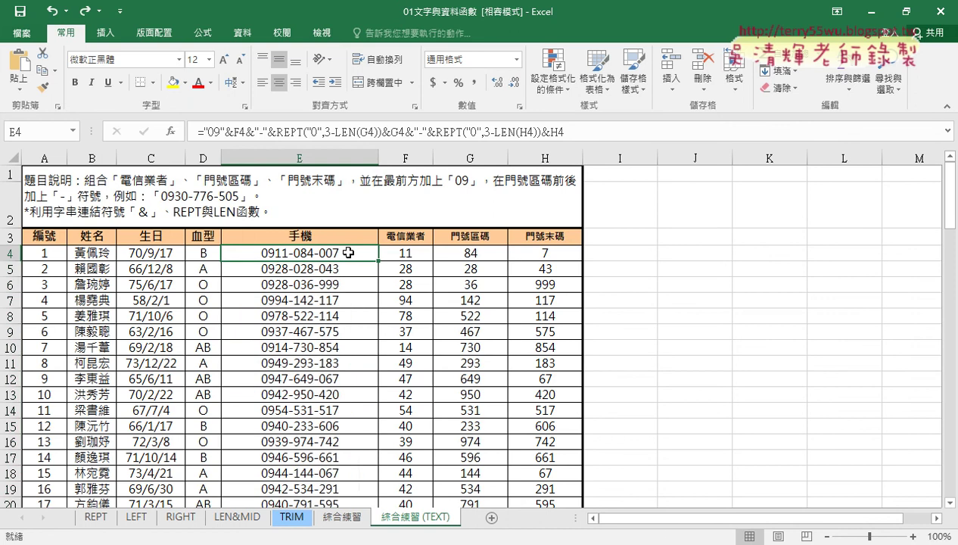
{"action": "key", "text": "ctrl+shift+Down"}
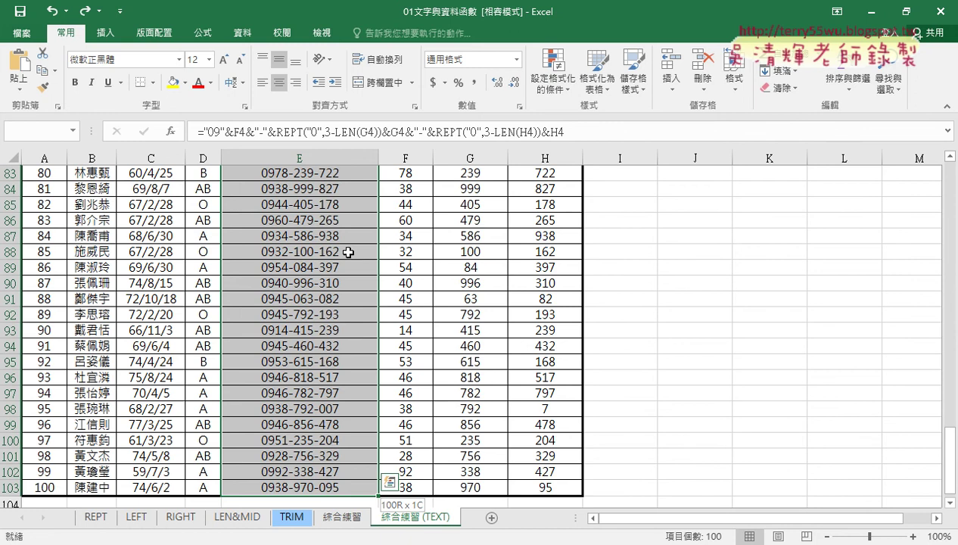
{"action": "key", "text": "Delete"}
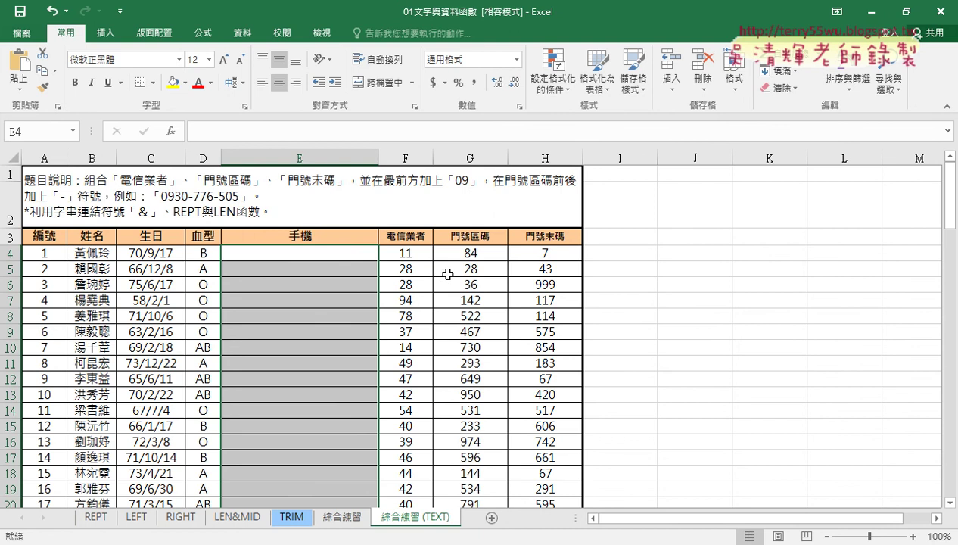
{"action": "left_click_drag", "start_coordinate": [459, 250], "coordinate": [545, 253]}
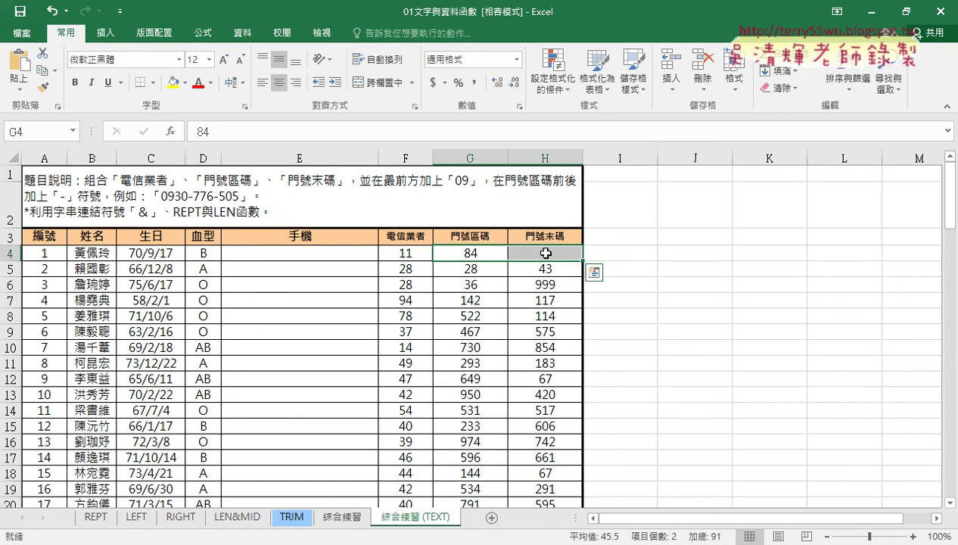
- Give G4:H4 the custom number format 000 so they show 084 and 007
{"action": "left_click_drag", "start_coordinate": [471, 252], "coordinate": [544, 249]}
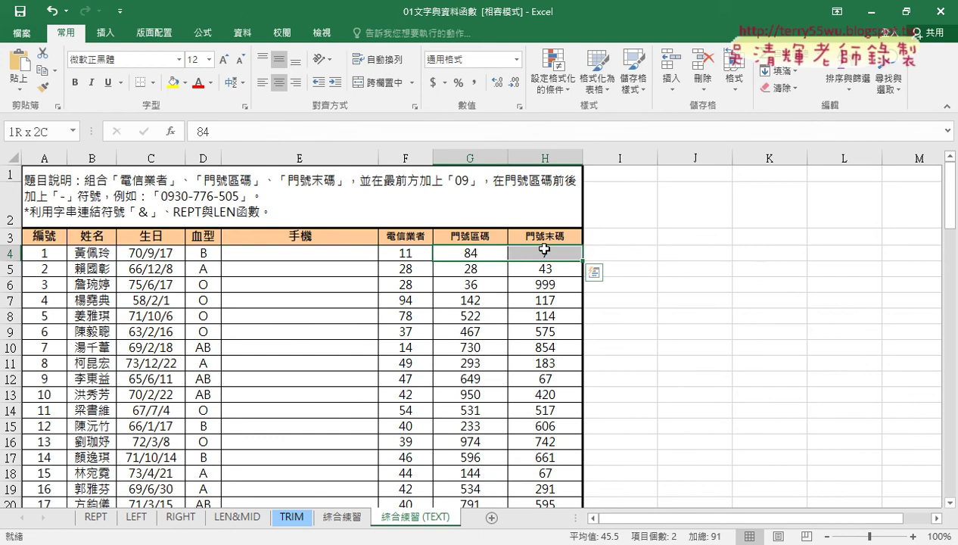
{"action": "right_click", "coordinate": [553, 249]}
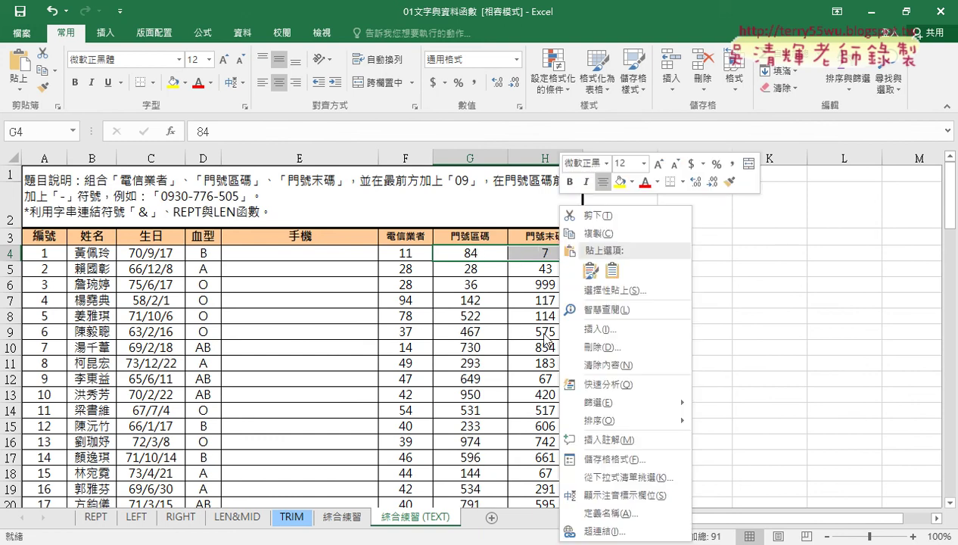
{"action": "left_click", "coordinate": [629, 465]}
{"action": "left_click_drag", "start_coordinate": [567, 152], "coordinate": [699, 107]}
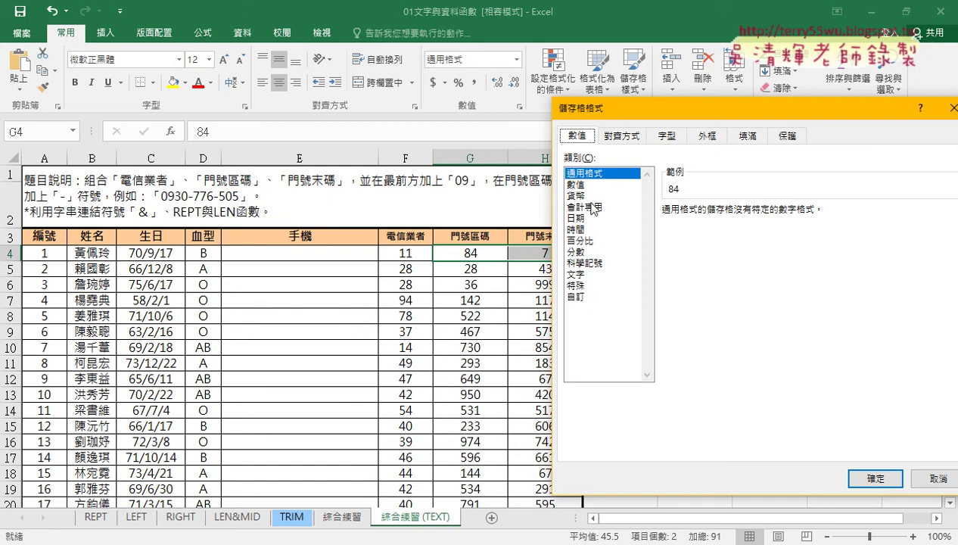
{"action": "left_click", "coordinate": [576, 297]}
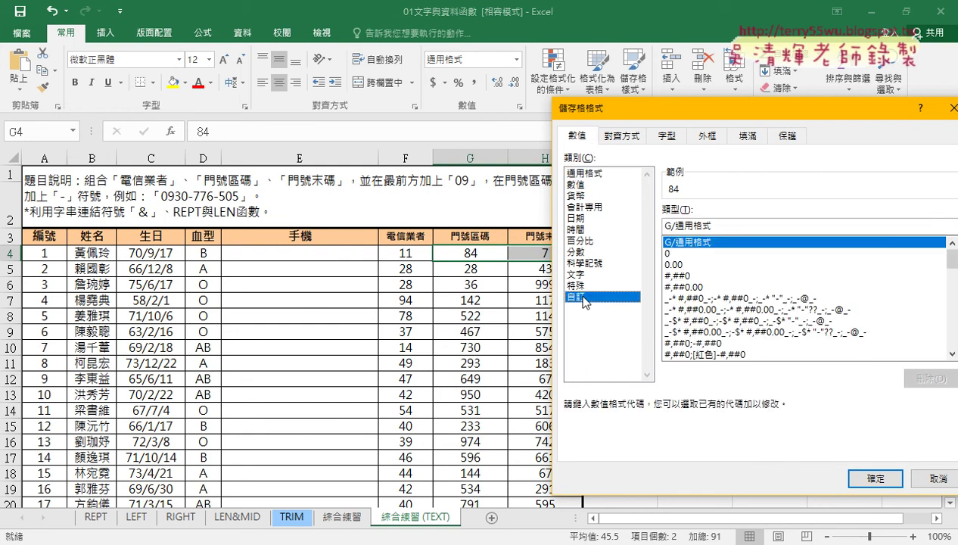
{"action": "left_click", "coordinate": [669, 255]}
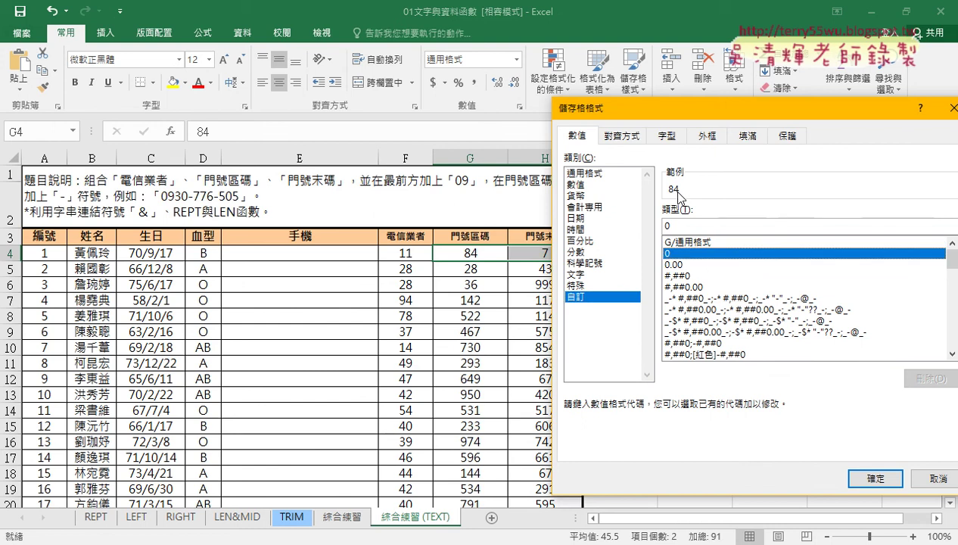
{"action": "left_click", "coordinate": [742, 227]}
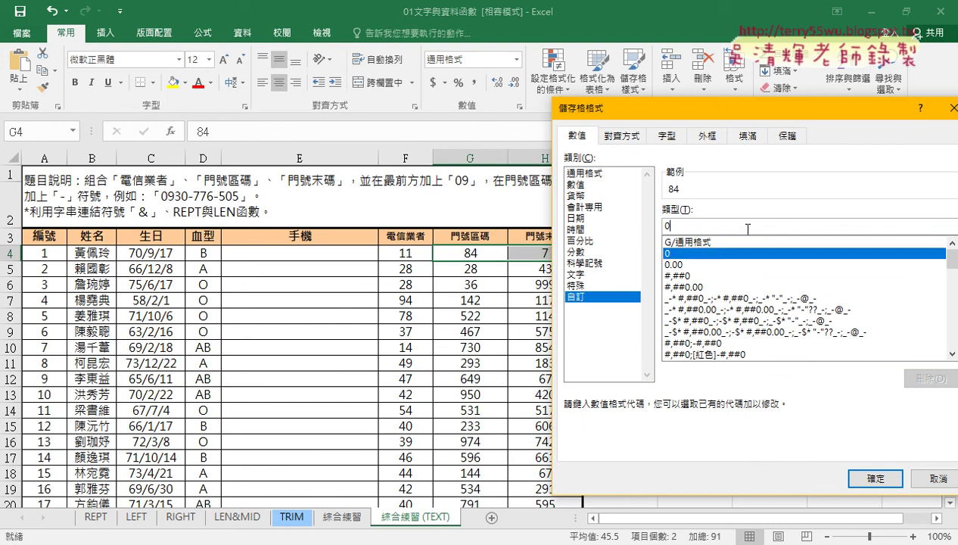
{"action": "type", "text": "0"}
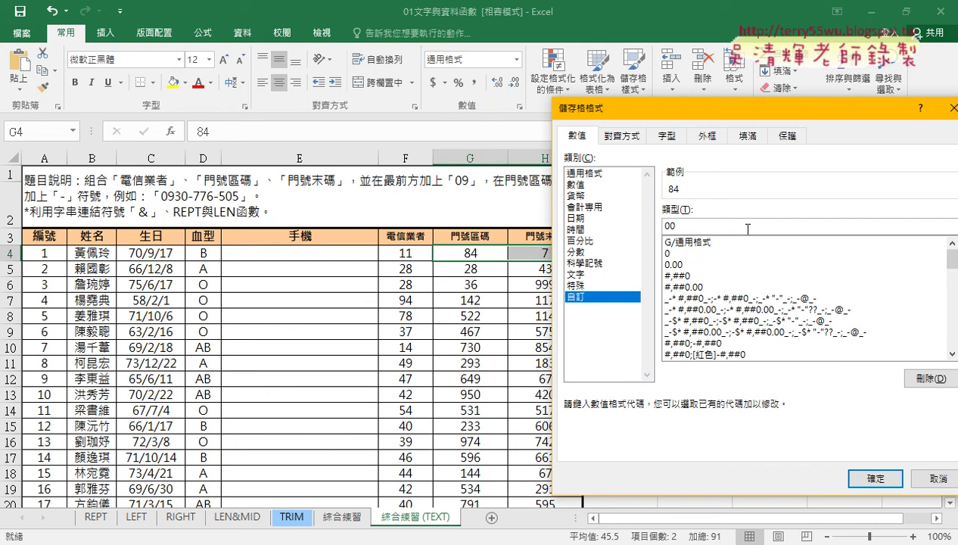
{"action": "type", "text": "0"}
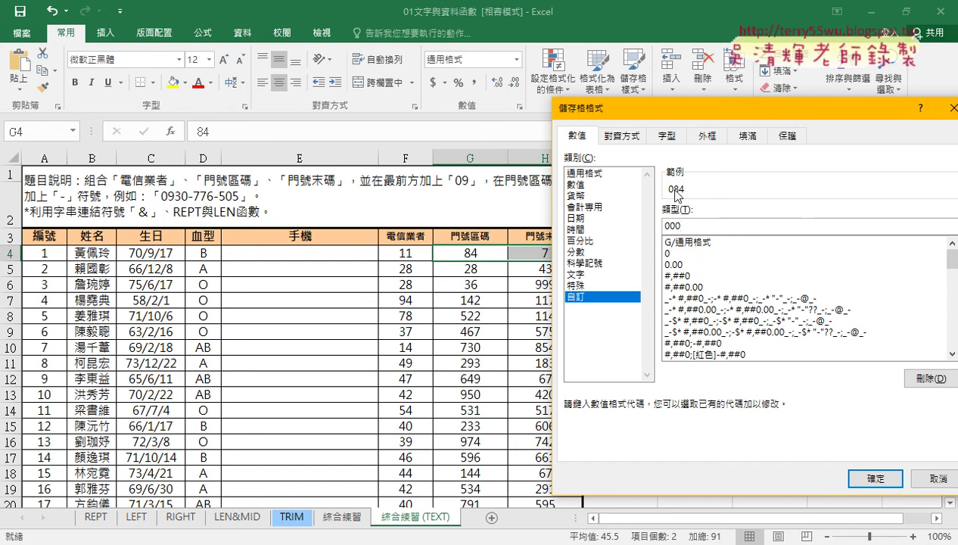
{"action": "left_click_drag", "start_coordinate": [685, 225], "coordinate": [649, 226]}
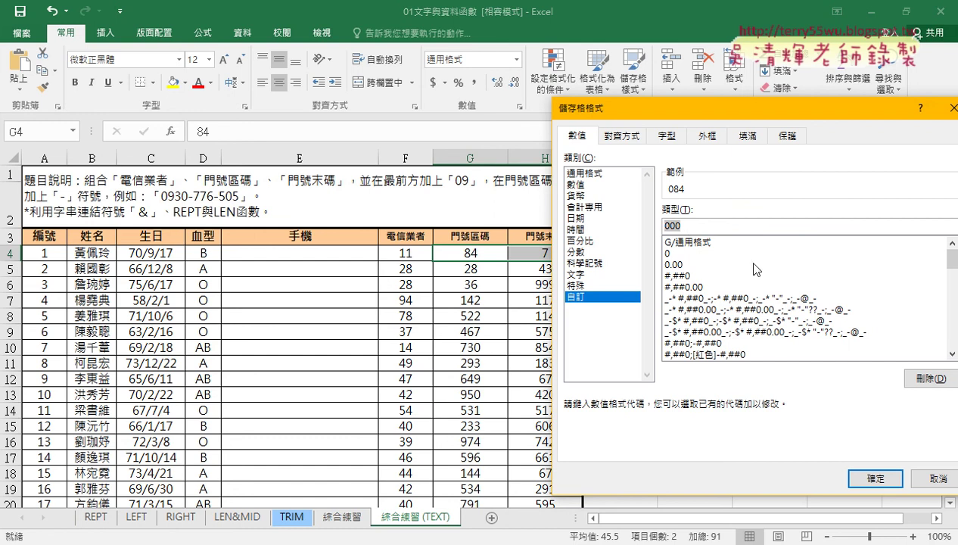
{"action": "left_click", "coordinate": [876, 478]}
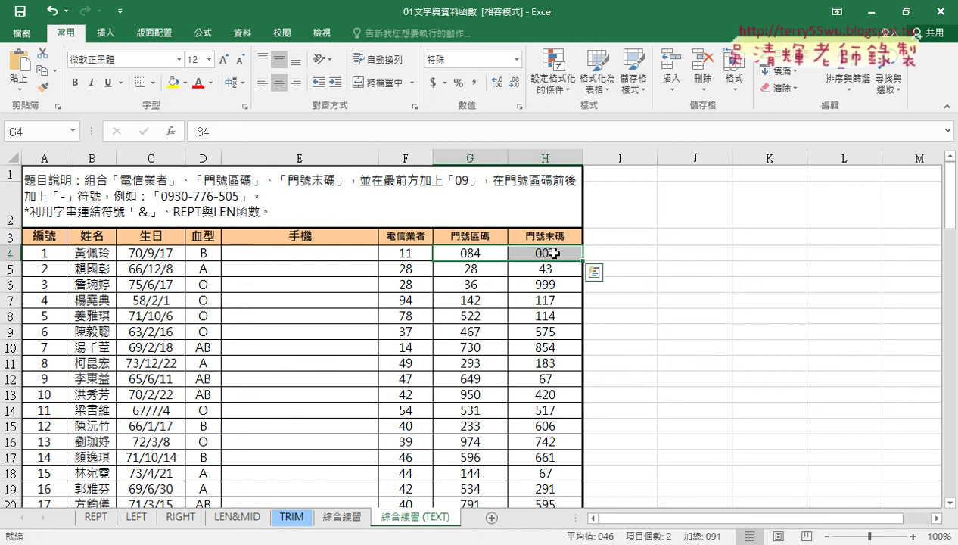
{"action": "left_click", "coordinate": [476, 253]}
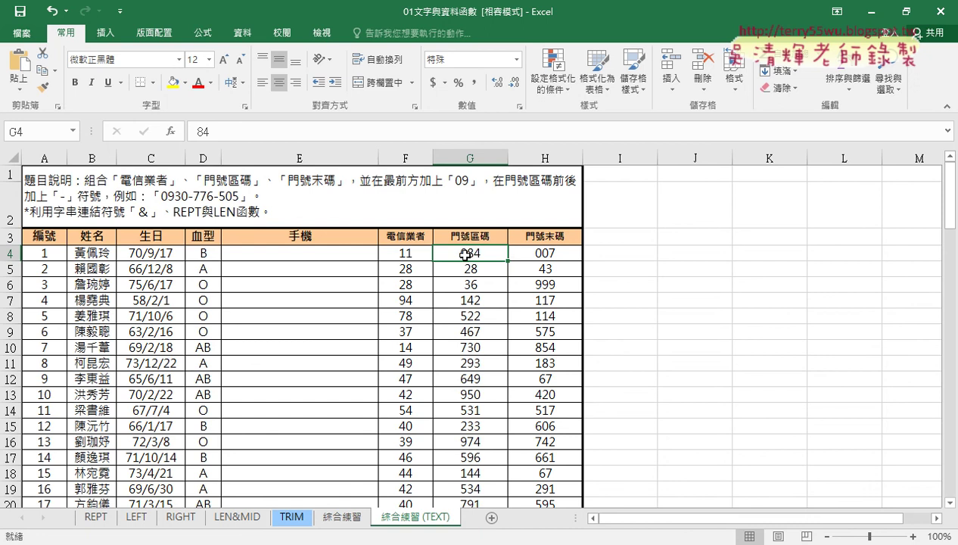
{"action": "left_click_drag", "start_coordinate": [476, 252], "coordinate": [537, 252]}
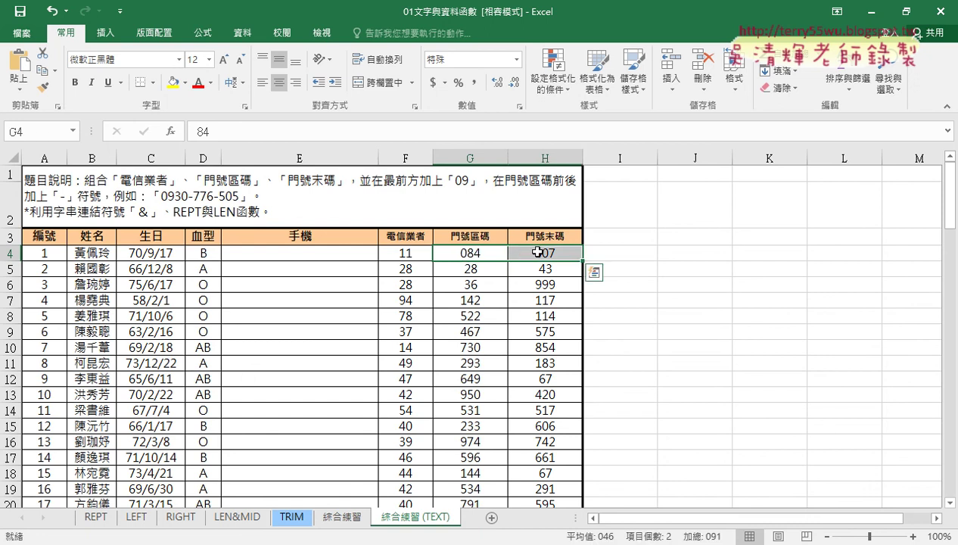
{"action": "left_click", "coordinate": [473, 253]}
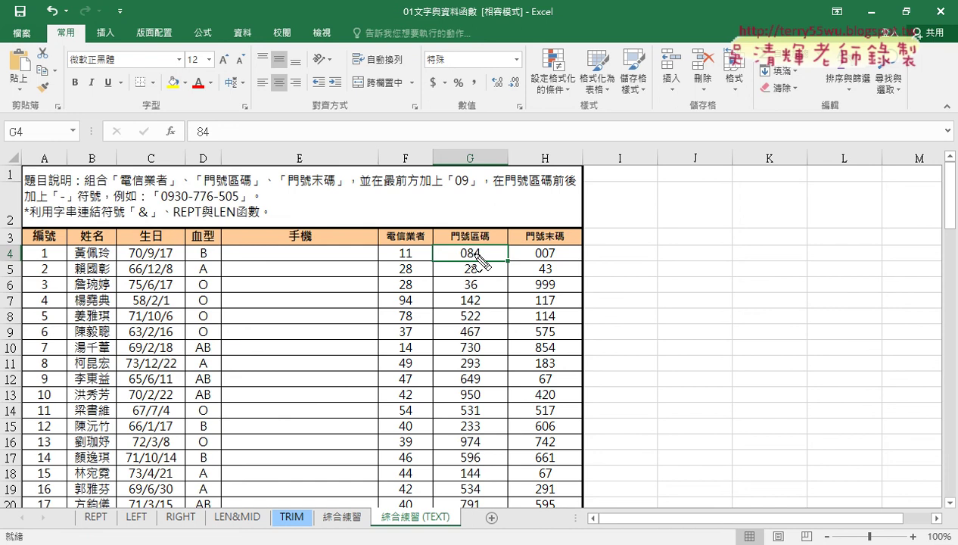
{"action": "mouse_move", "coordinate": [459, 243]}
{"action": "left_mouse_down"}
{"action": "mouse_move", "coordinate": [204, 141]}
{"action": "mouse_move", "coordinate": [219, 142]}
{"action": "left_mouse_up"}
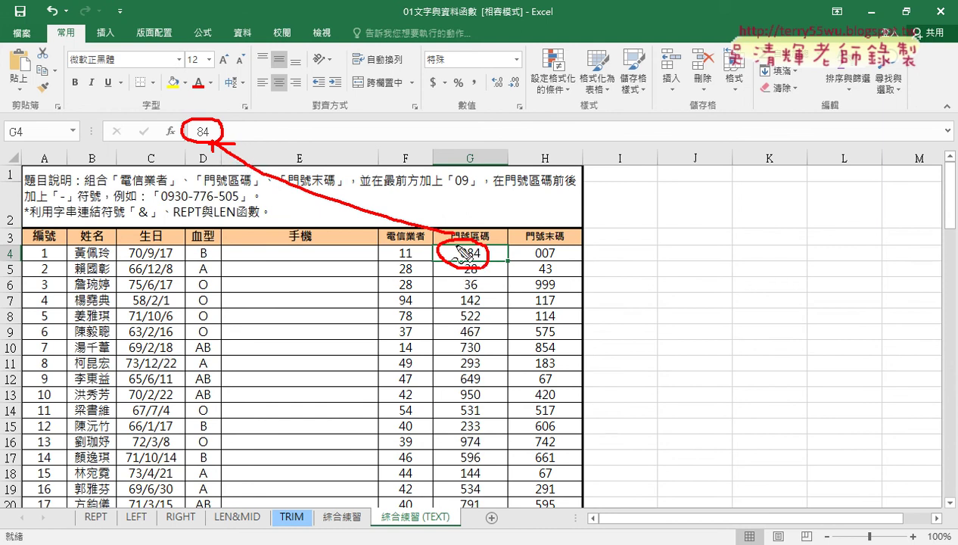
{"action": "left_click_drag", "start_coordinate": [460, 260], "coordinate": [476, 260]}
{"action": "mouse_move", "coordinate": [229, 136]}
{"action": "left_mouse_down"}
{"action": "mouse_move", "coordinate": [274, 133]}
{"action": "mouse_move", "coordinate": [261, 140]}
{"action": "left_mouse_up"}
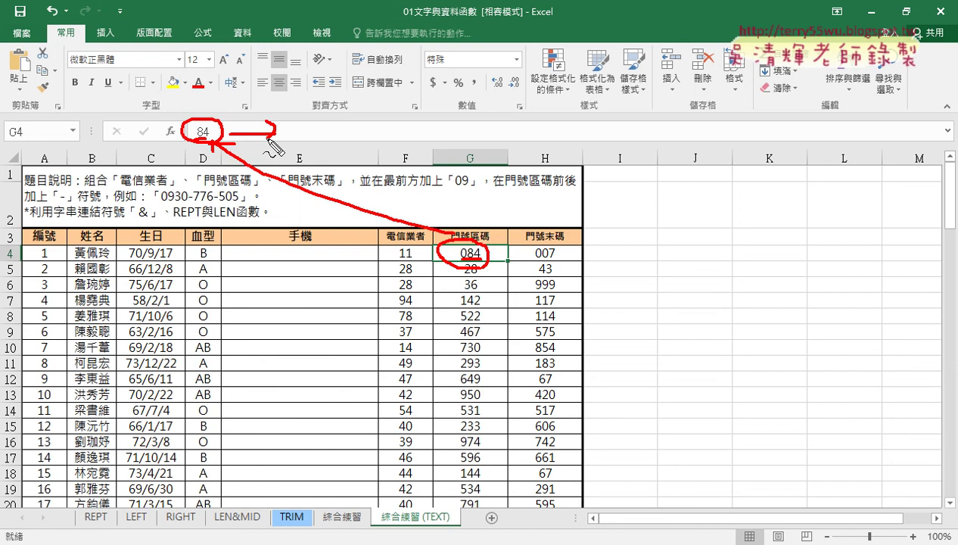
{"action": "mouse_move", "coordinate": [288, 106]}
{"action": "left_mouse_down"}
{"action": "mouse_move", "coordinate": [292, 122]}
{"action": "mouse_move", "coordinate": [347, 119]}
{"action": "mouse_move", "coordinate": [371, 137]}
{"action": "mouse_move", "coordinate": [363, 148]}
{"action": "left_mouse_up"}
{"action": "mouse_move", "coordinate": [385, 102]}
{"action": "left_mouse_down"}
{"action": "mouse_move", "coordinate": [384, 117]}
{"action": "mouse_move", "coordinate": [393, 116]}
{"action": "left_mouse_up"}
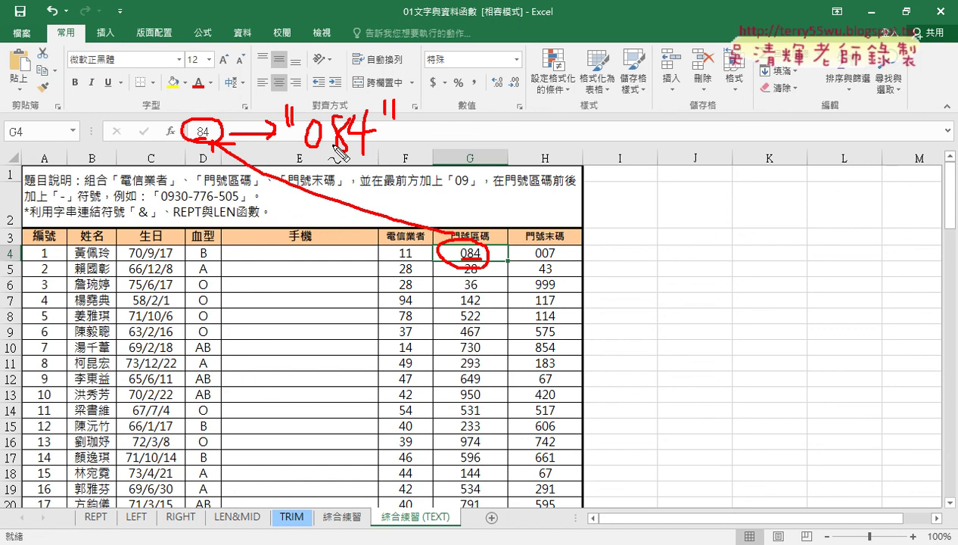
{"action": "mouse_move", "coordinate": [211, 47]}
{"action": "left_mouse_down"}
{"action": "mouse_move", "coordinate": [247, 46]}
{"action": "mouse_move", "coordinate": [225, 79]}
{"action": "mouse_move", "coordinate": [287, 75]}
{"action": "mouse_move", "coordinate": [294, 67]}
{"action": "mouse_move", "coordinate": [299, 75]}
{"action": "left_mouse_up"}
{"action": "left_click_drag", "start_coordinate": [282, 60], "coordinate": [304, 59]}
{"action": "left_click_drag", "start_coordinate": [329, 82], "coordinate": [227, 86]}
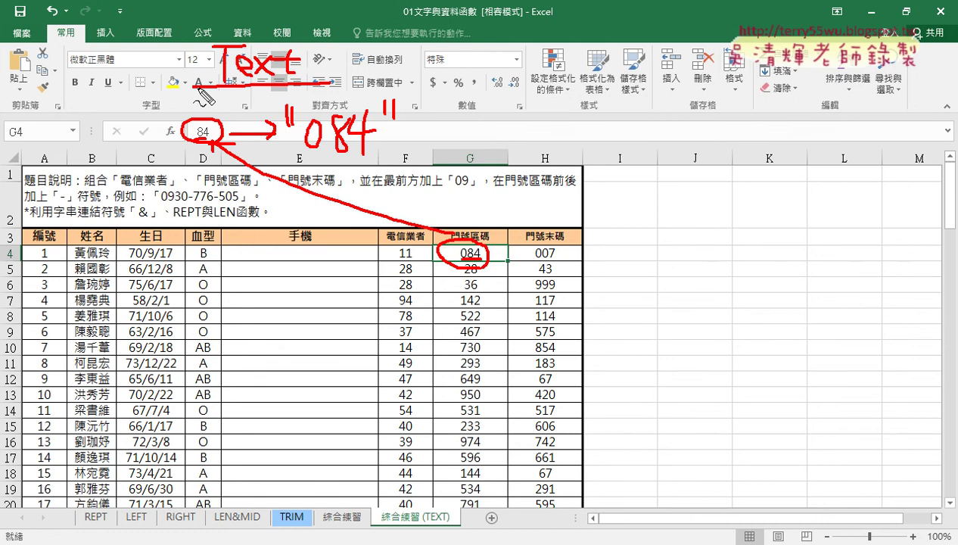
{"action": "key", "text": "Escape"}
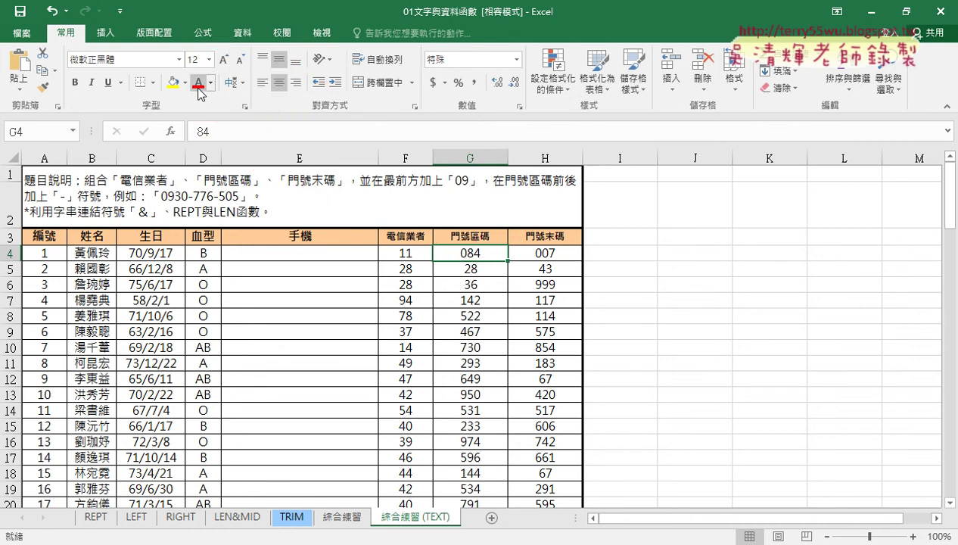
- Enter ="09"&F4&"-" in E4 so it shows 0911-
{"action": "left_click", "coordinate": [292, 254]}
{"action": "left_click", "coordinate": [234, 131]}
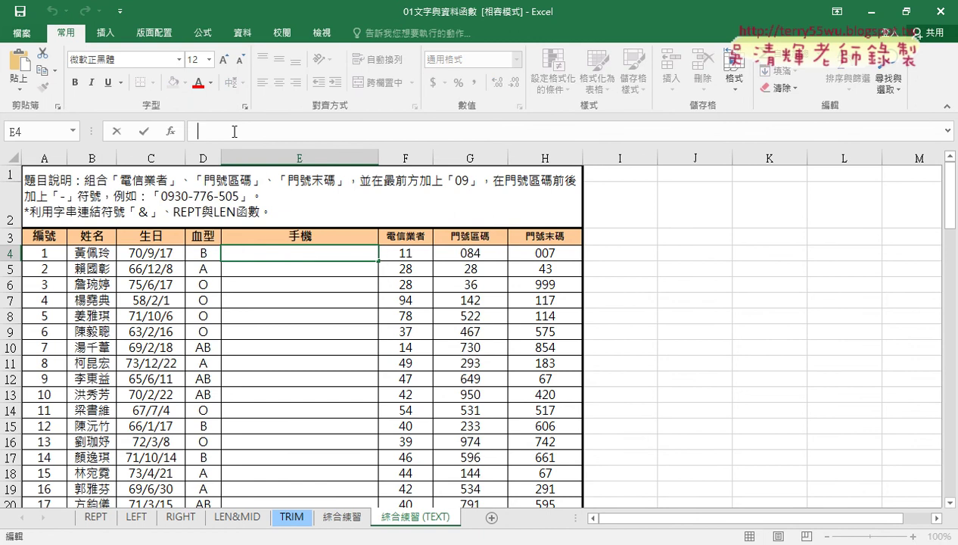
{"action": "type", "text": "=\""}
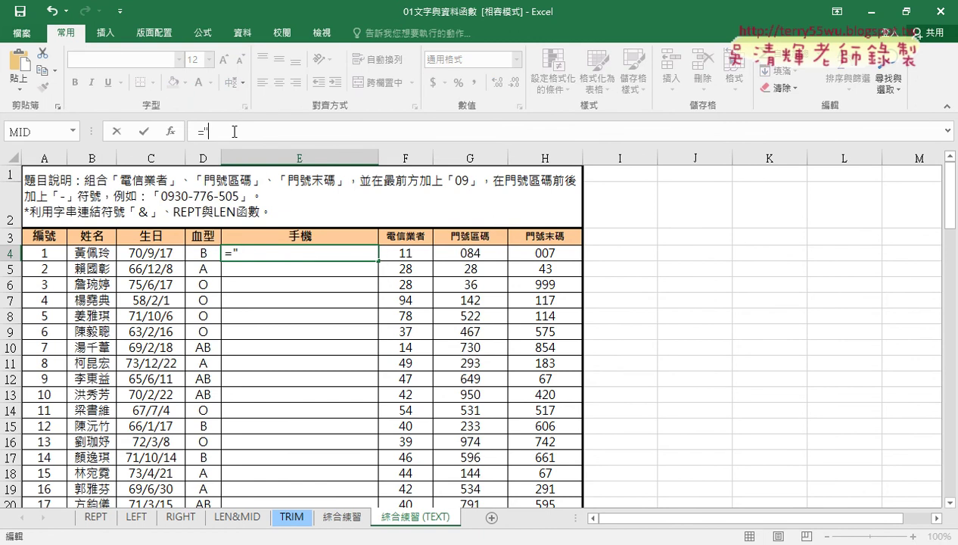
{"action": "type", "text": "09\""}
{"action": "type", "text": "&"}
{"action": "left_click", "coordinate": [409, 253]}
{"action": "type", "text": "&"}
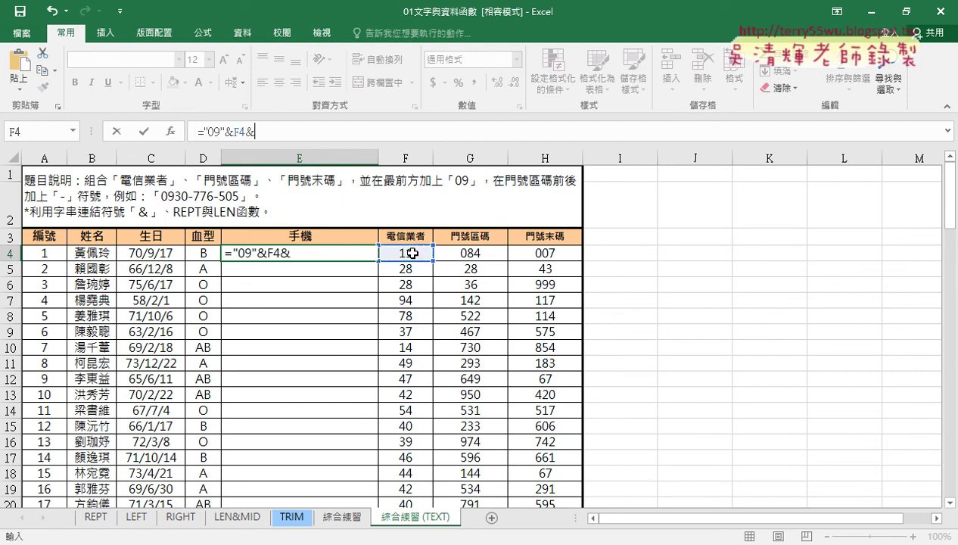
{"action": "type", "text": "\"-\""}
{"action": "left_click", "coordinate": [144, 131]}
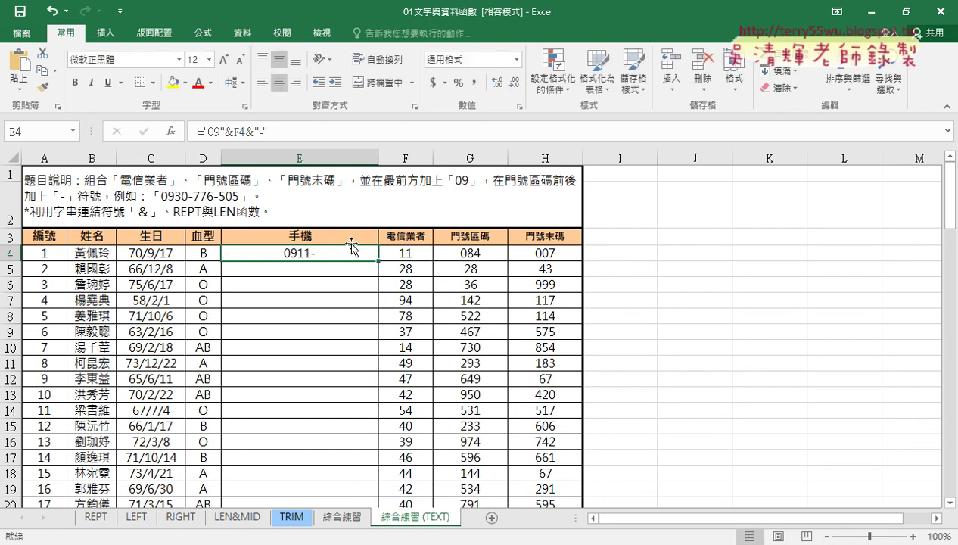
{"action": "left_click", "coordinate": [466, 251]}
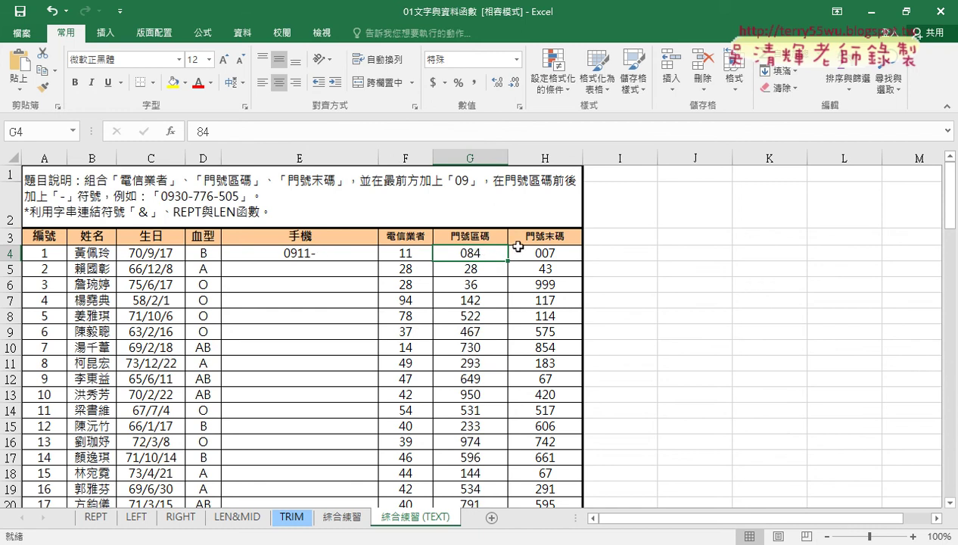
- Append &TEXT(G4,"000") to the E4 formula to add the zero-padded area code
{"action": "left_click", "coordinate": [323, 254]}
{"action": "left_click", "coordinate": [322, 132]}
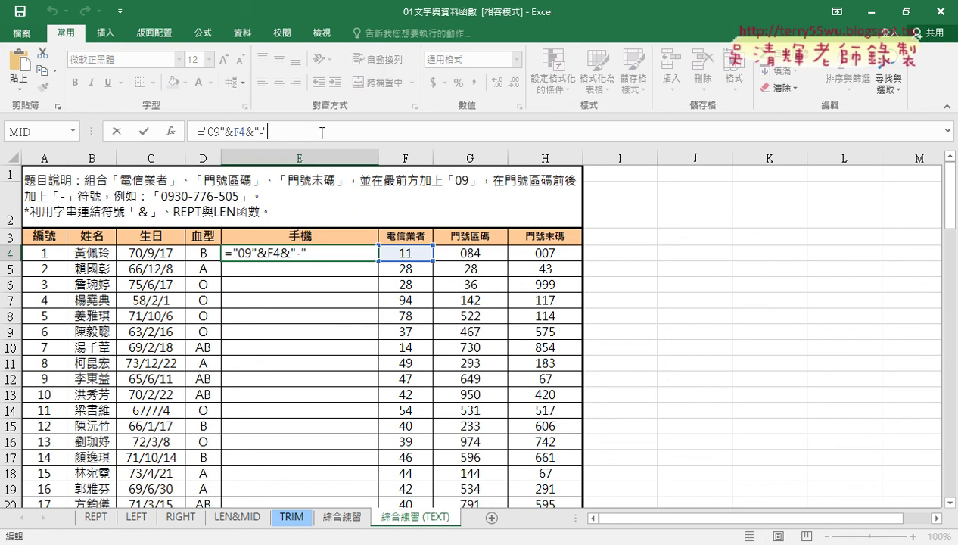
{"action": "type", "text": "&t"}
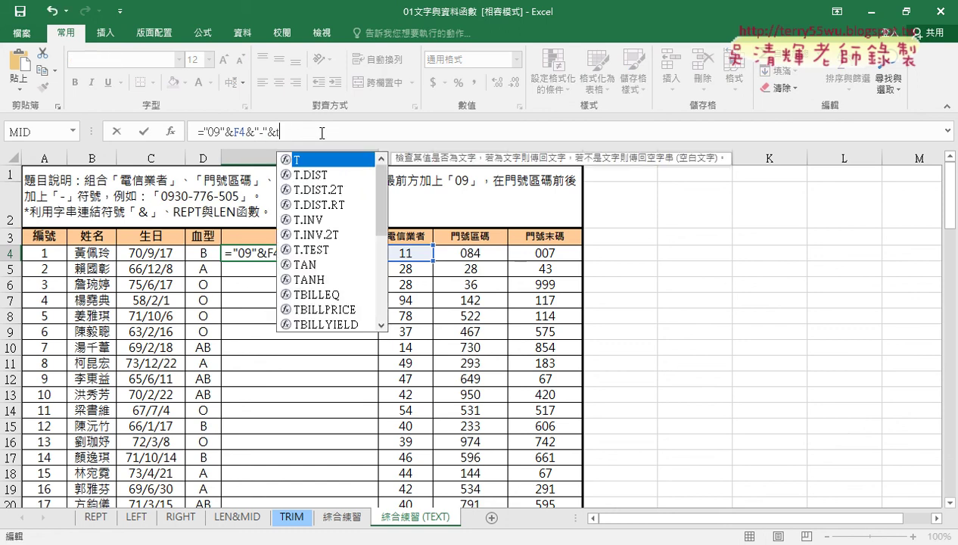
{"action": "type", "text": "ext"}
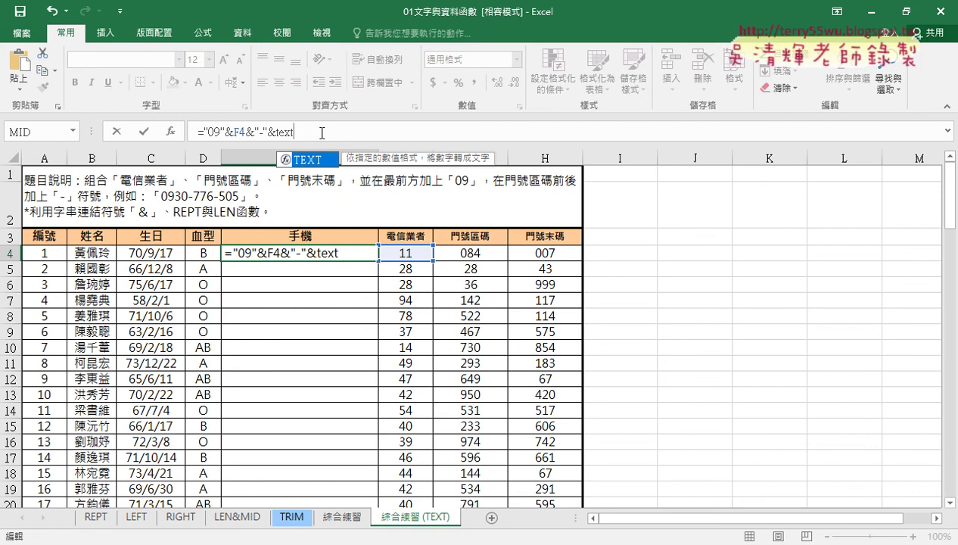
{"action": "type", "text": "("}
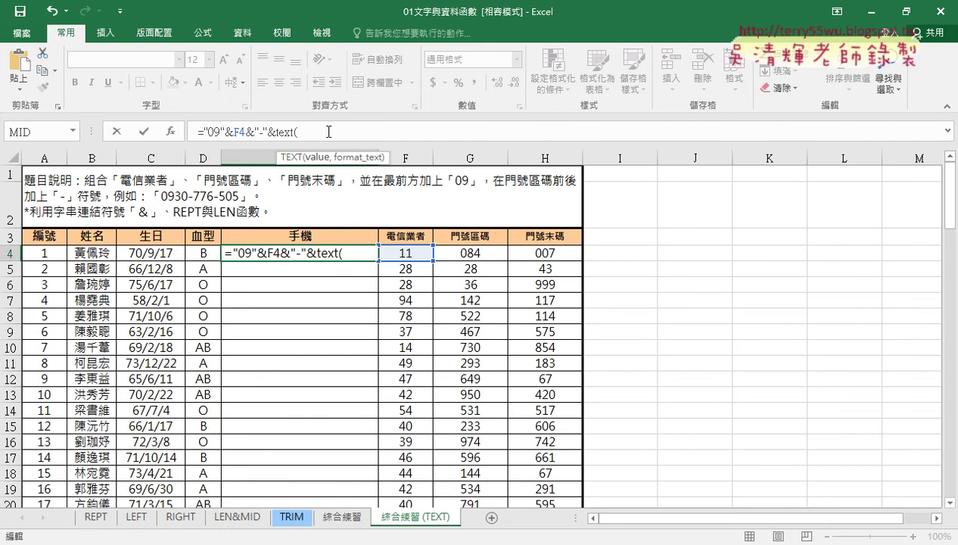
{"action": "left_click", "coordinate": [490, 254]}
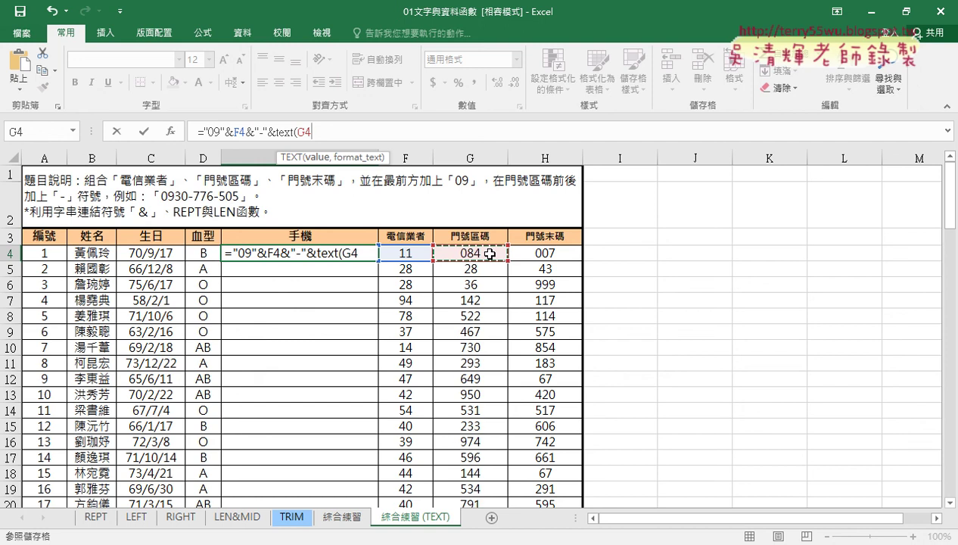
{"action": "type", "text": ","}
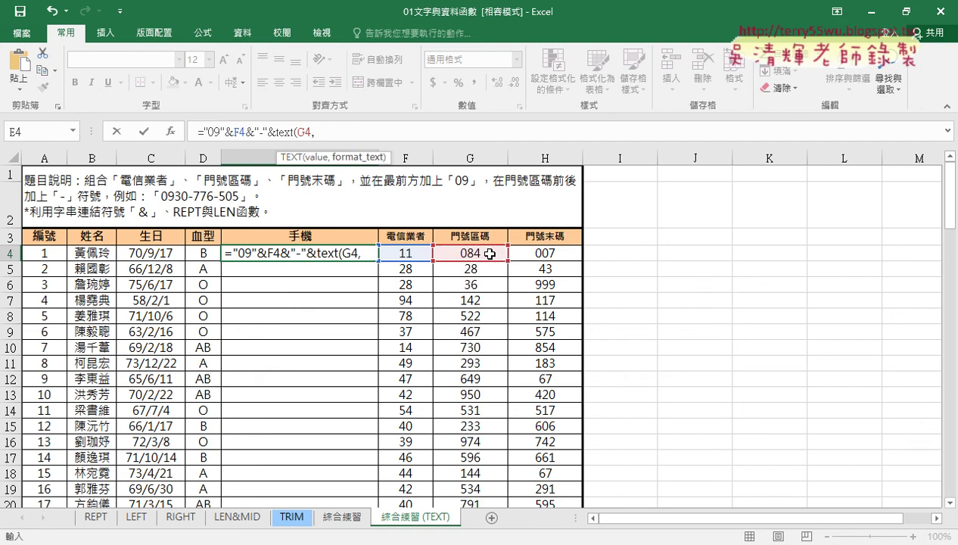
{"action": "type", "text": "\""}
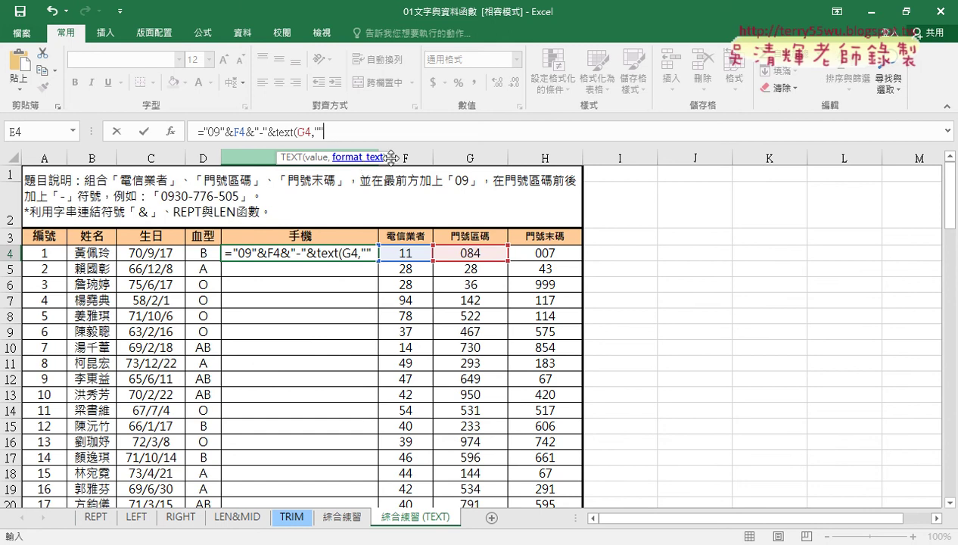
{"action": "left_click", "coordinate": [320, 133]}
{"action": "left_click", "coordinate": [319, 132]}
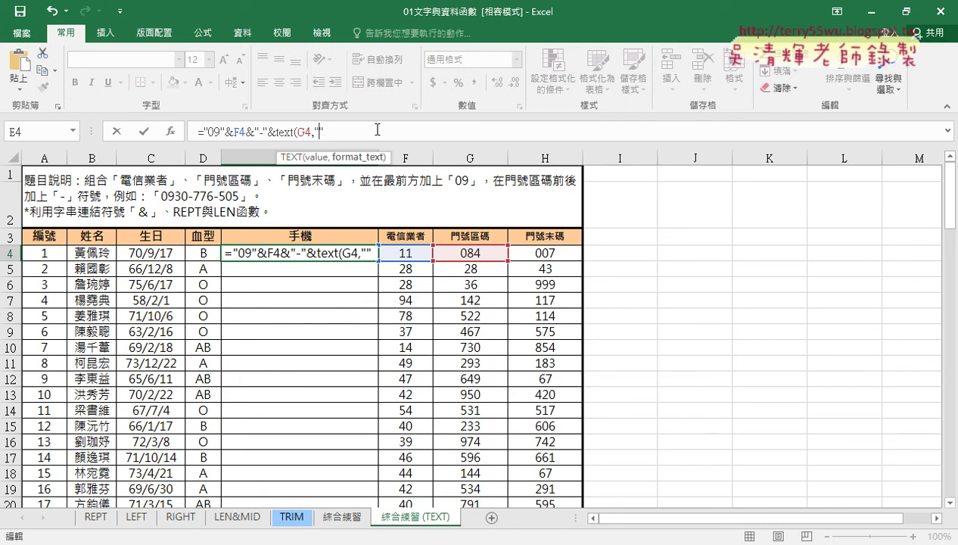
{"action": "type", "text": "000\""}
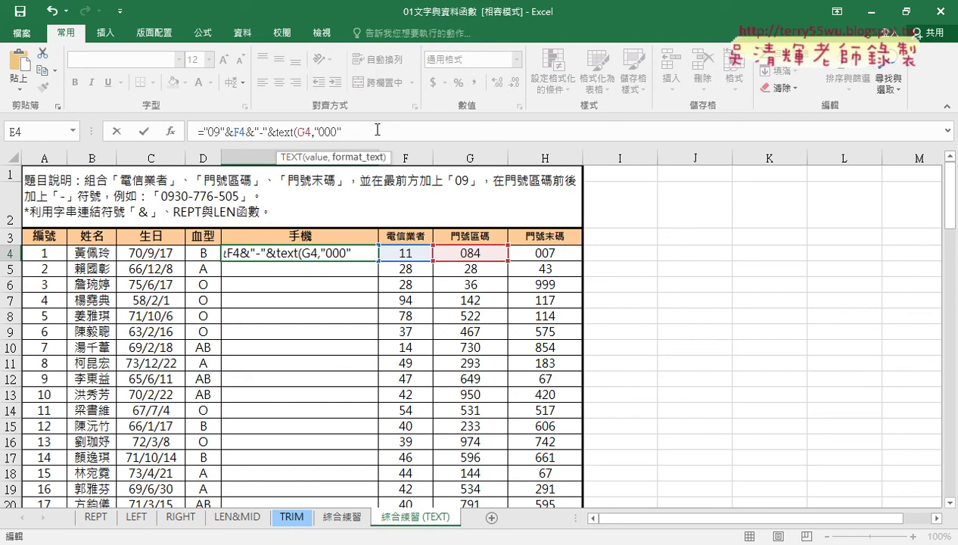
{"action": "type", "text": ")"}
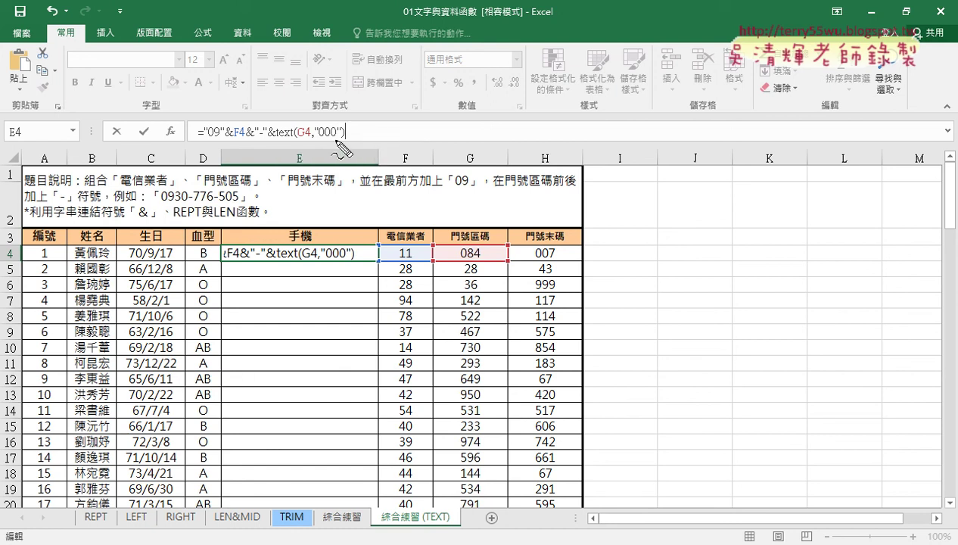
- Mark up the "000" format and TEXT in the formula, then commit it so E4 shows 0911-084
{"action": "left_click_drag", "start_coordinate": [316, 139], "coordinate": [337, 139]}
{"action": "mouse_move", "coordinate": [444, 225]}
{"action": "left_mouse_down"}
{"action": "mouse_move", "coordinate": [333, 146]}
{"action": "mouse_move", "coordinate": [340, 160]}
{"action": "left_mouse_up"}
{"action": "left_click_drag", "start_coordinate": [274, 140], "coordinate": [294, 140]}
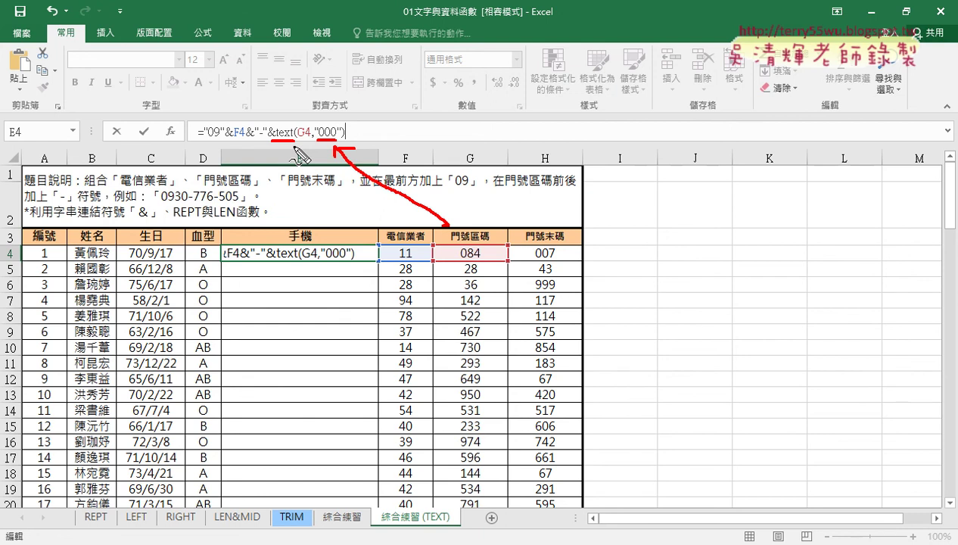
{"action": "key", "text": "Escape"}
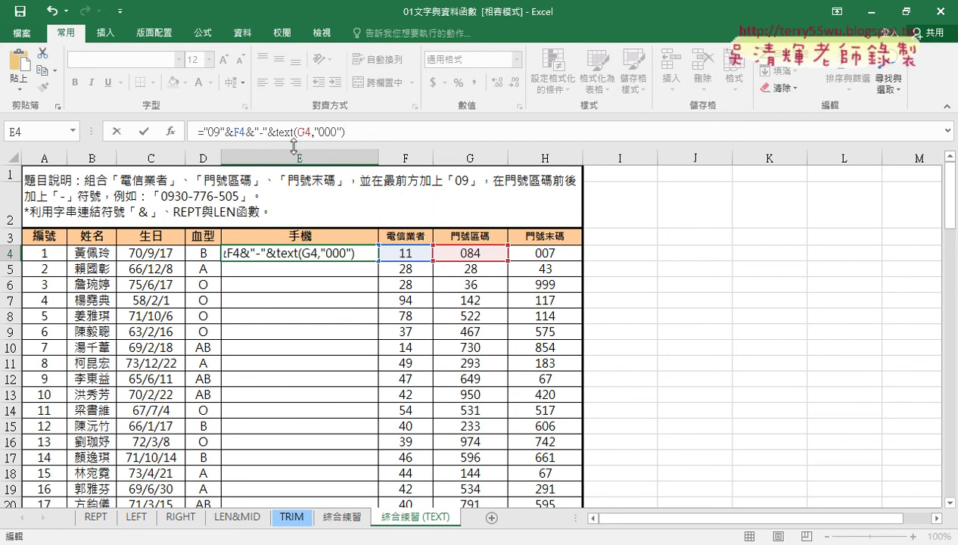
{"action": "left_click", "coordinate": [144, 133]}
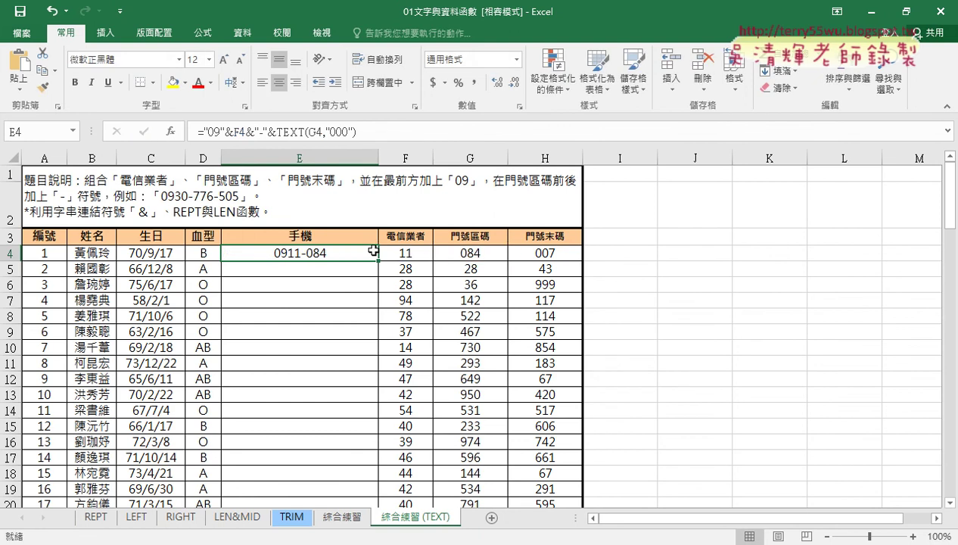
{"action": "left_click", "coordinate": [415, 133]}
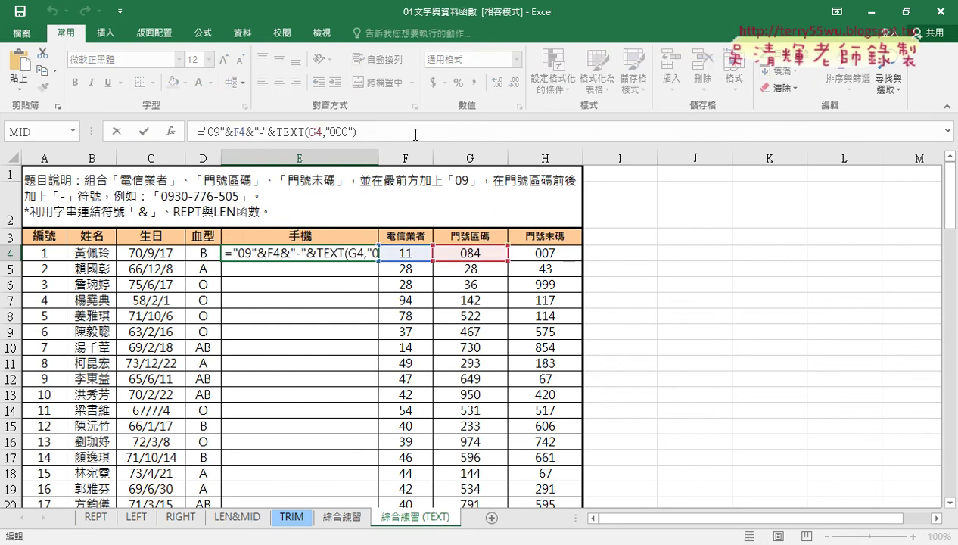
{"action": "left_click_drag", "start_coordinate": [378, 132], "coordinate": [245, 131]}
{"action": "right_click", "coordinate": [269, 131]}
{"action": "left_click", "coordinate": [296, 159]}
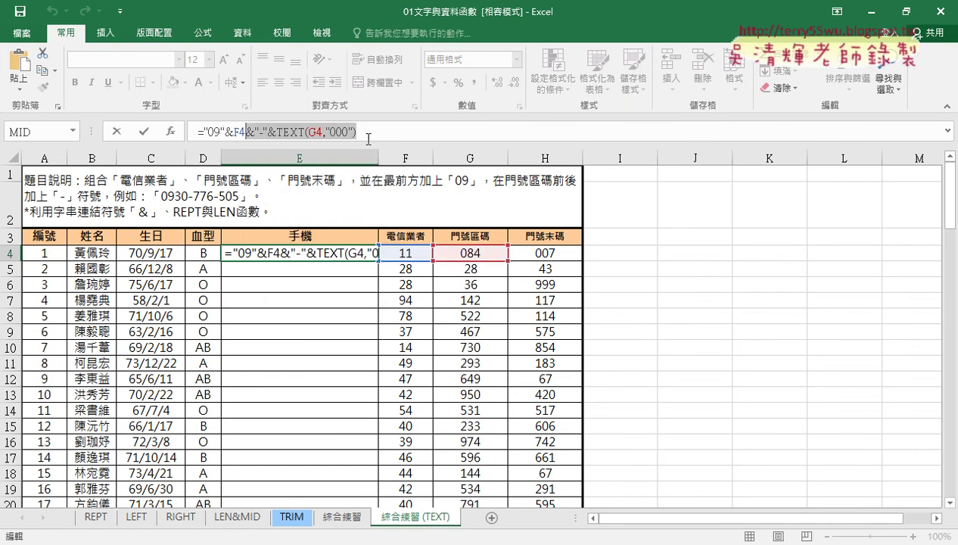
{"action": "right_click", "coordinate": [367, 132]}
{"action": "left_click", "coordinate": [408, 194]}
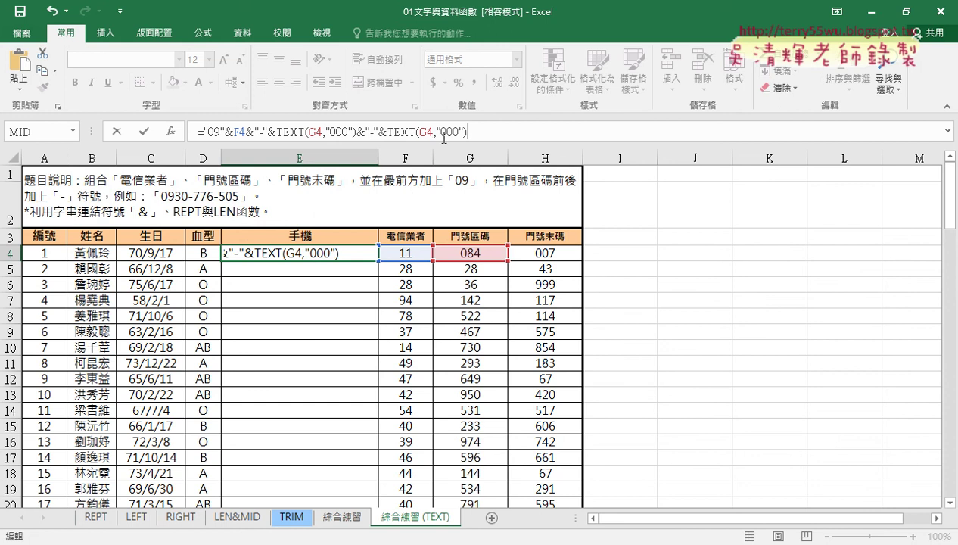
{"action": "left_click_drag", "start_coordinate": [434, 132], "coordinate": [424, 131]}
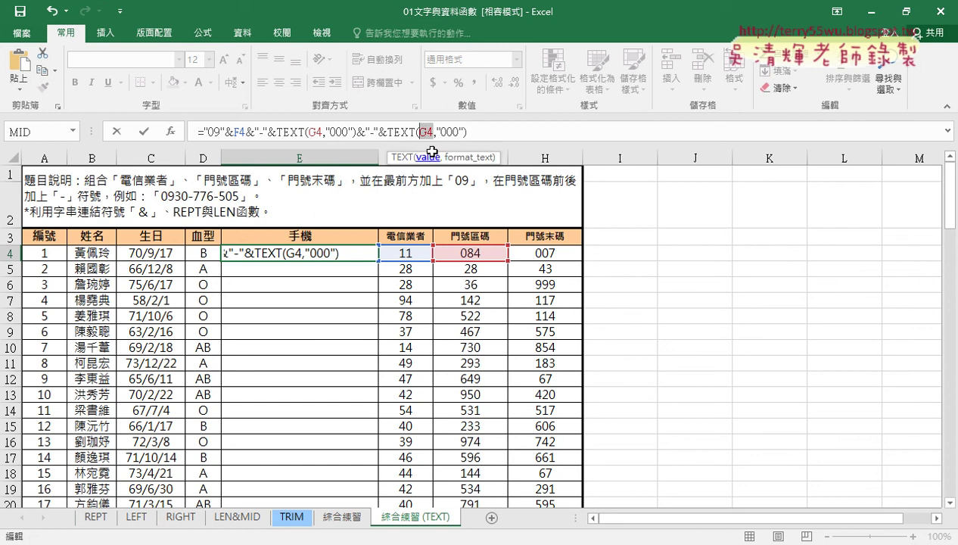
{"action": "left_click", "coordinate": [550, 253]}
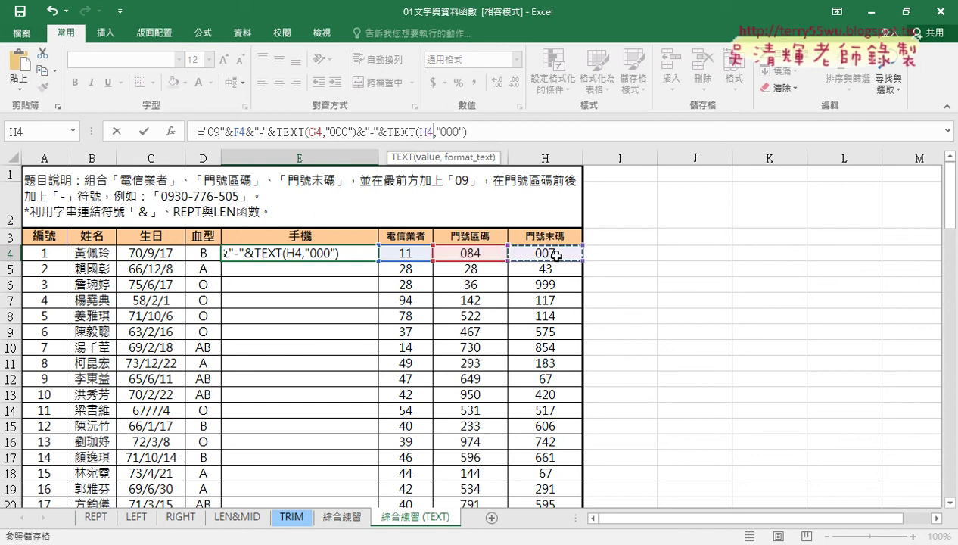
{"action": "left_click", "coordinate": [144, 131]}
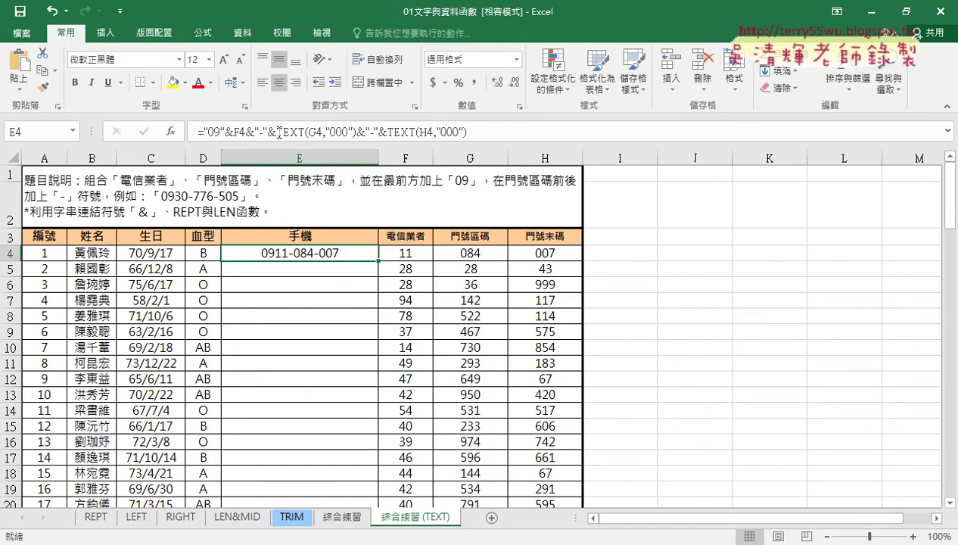
{"action": "left_click_drag", "start_coordinate": [277, 133], "coordinate": [356, 132]}
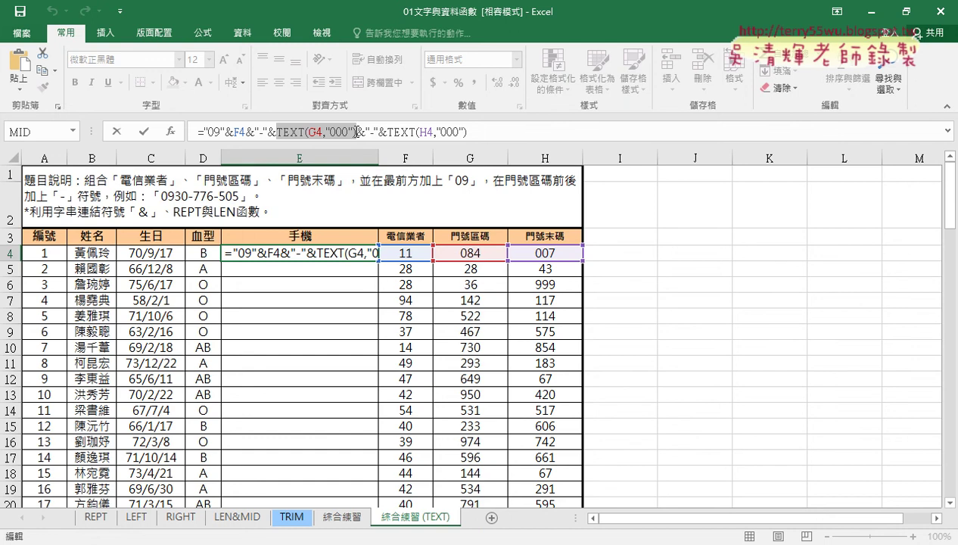
- Commit the E4 phone formula and fill it down the 手機 column
{"action": "left_click", "coordinate": [143, 132]}
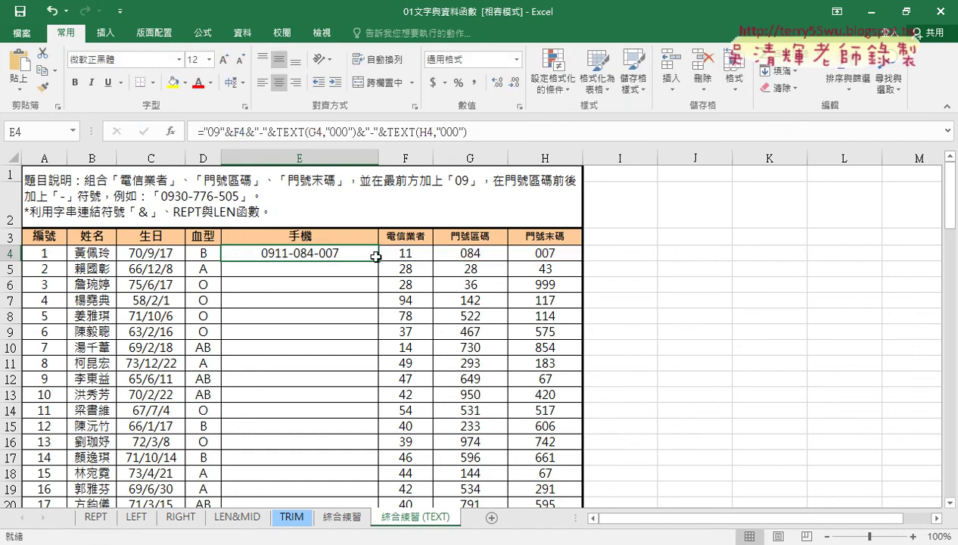
{"action": "double_click", "coordinate": [376, 259]}
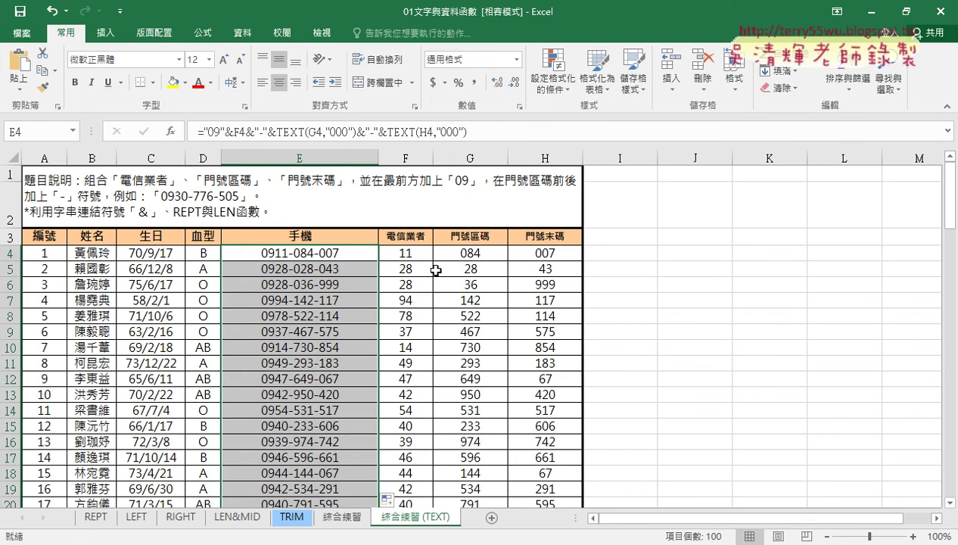
{"action": "left_click", "coordinate": [352, 254]}
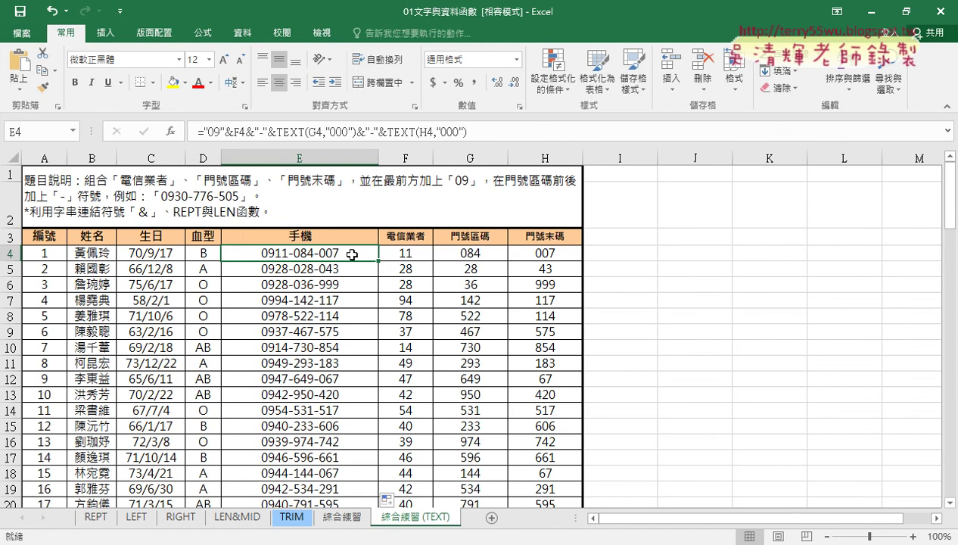
- Duplicate the sheet as 綜合練習 (TEXT) (2)
{"action": "left_click", "coordinate": [312, 156]}
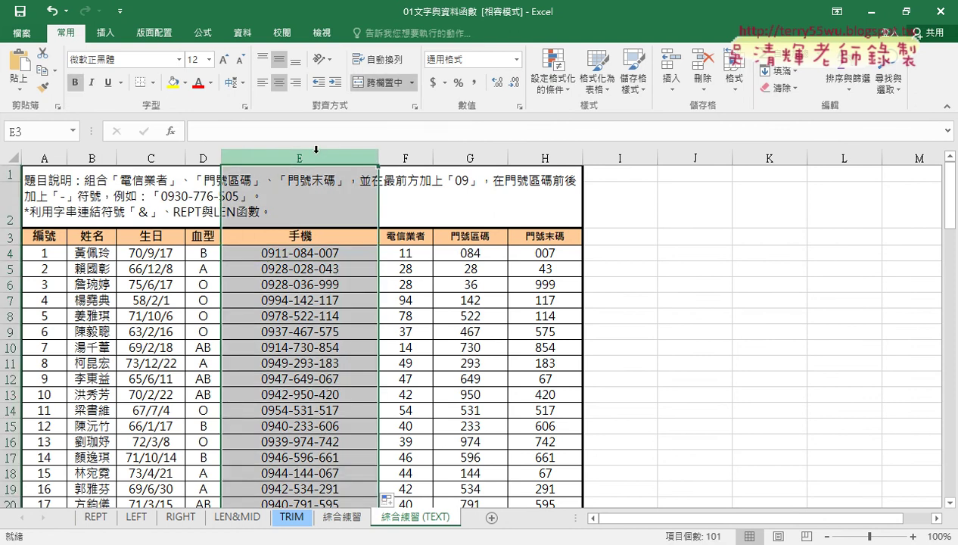
{"action": "left_click_drag", "start_coordinate": [401, 158], "coordinate": [556, 165]}
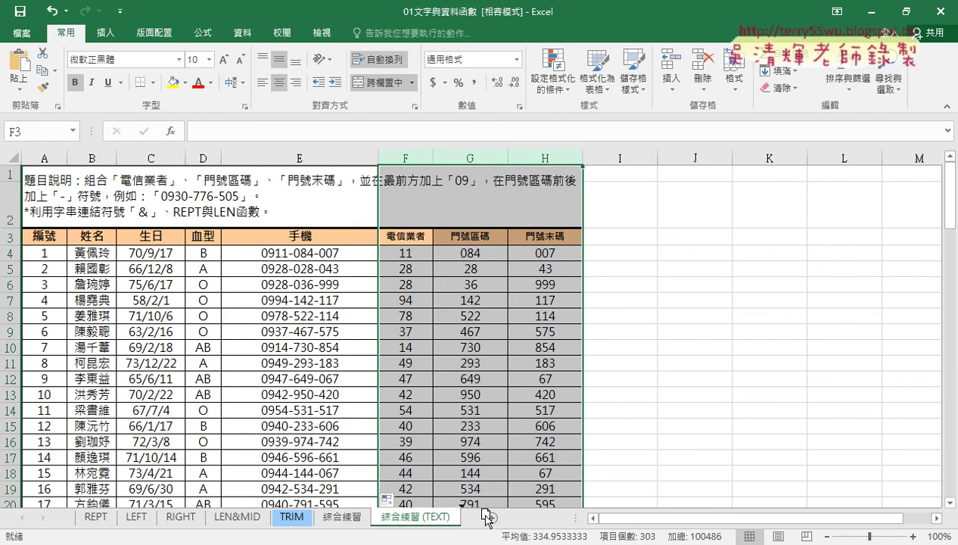
{"action": "left_click_drag", "start_coordinate": [486, 518], "coordinate": [484, 518]}
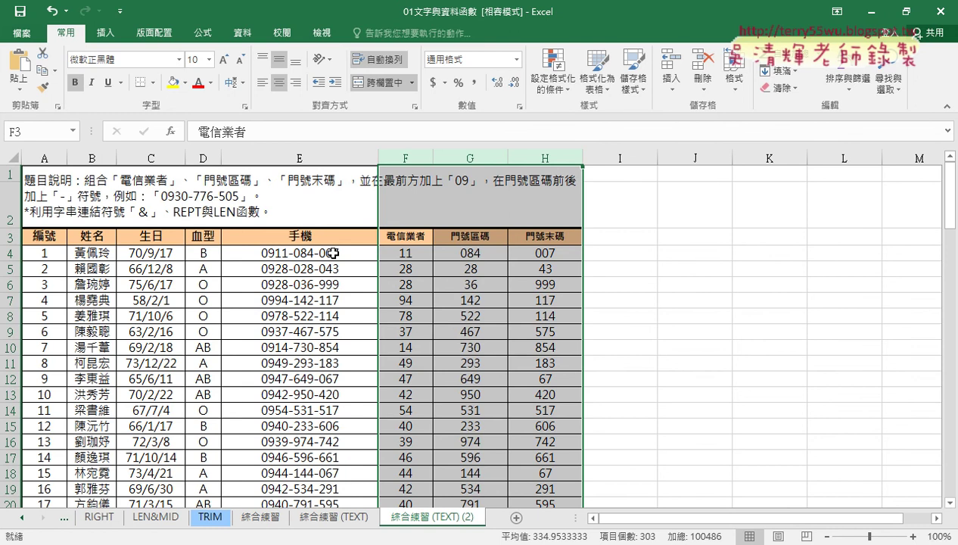
- Replace the E4:E103 phone formulas with their values using Paste Special > Values
{"action": "left_click", "coordinate": [332, 254]}
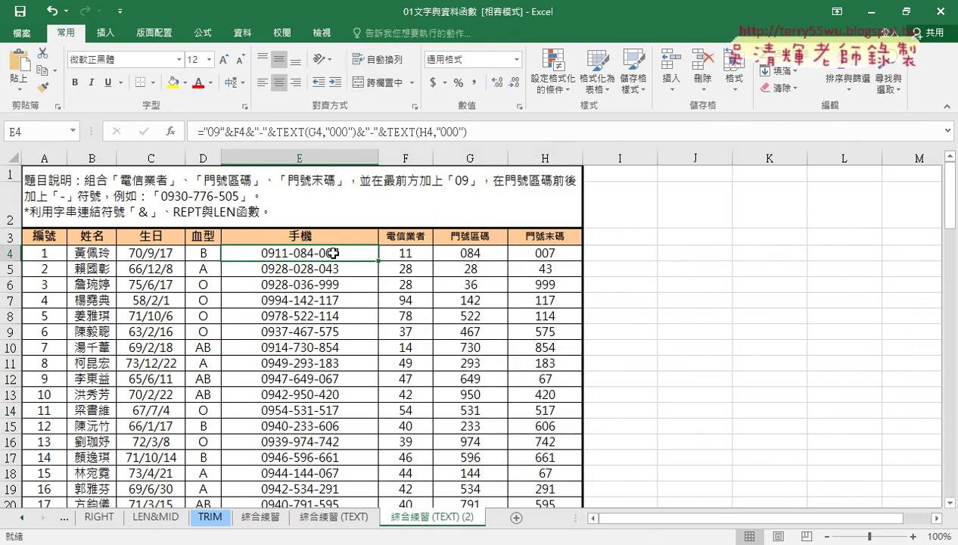
{"action": "key", "text": "ctrl+shift+Down"}
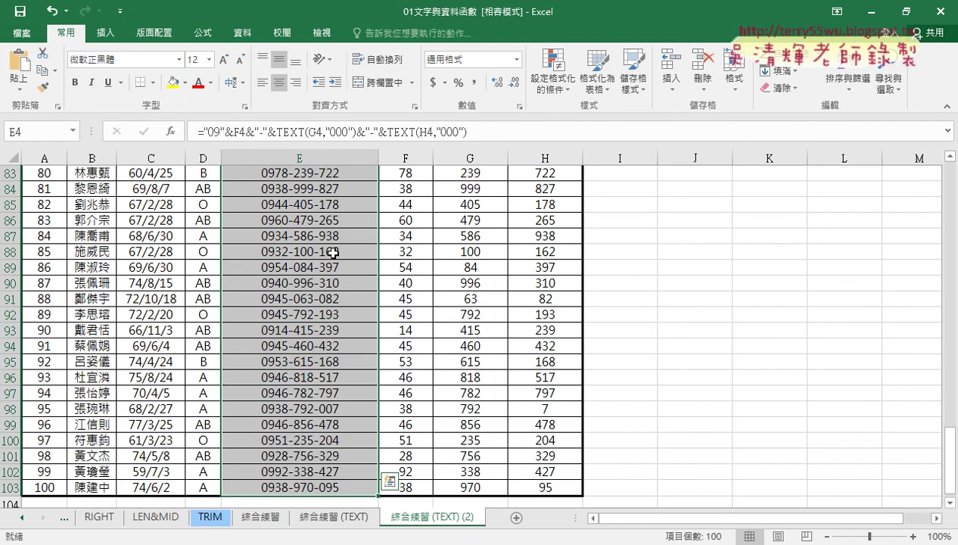
{"action": "key", "text": "ctrl+c"}
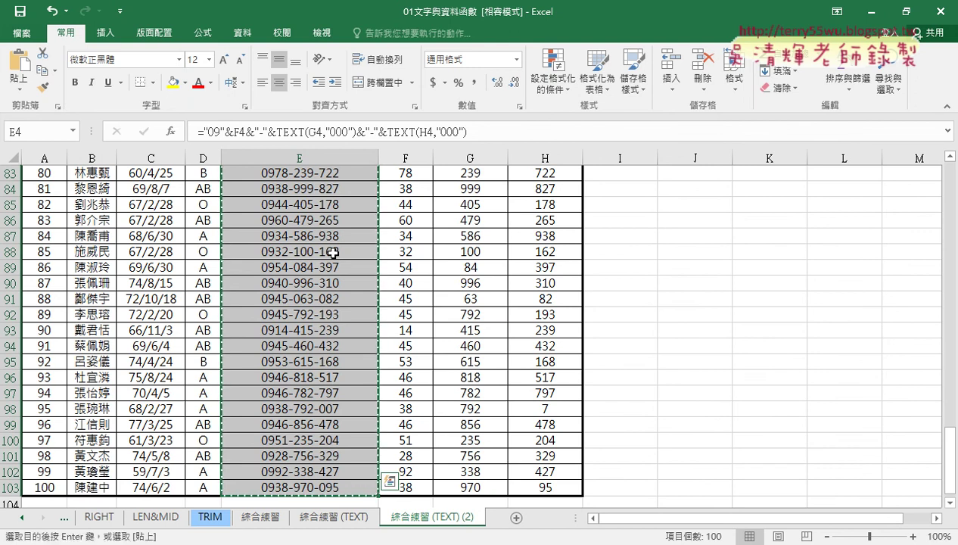
{"action": "scroll", "coordinate": [333, 252], "scroll_direction": "up", "scroll_amount": 9}
{"action": "scroll", "coordinate": [332, 252], "scroll_direction": "up", "scroll_amount": 4}
{"action": "scroll", "coordinate": [333, 252], "scroll_direction": "up", "scroll_amount": 11}
{"action": "scroll", "coordinate": [332, 252], "scroll_direction": "up", "scroll_amount": 4}
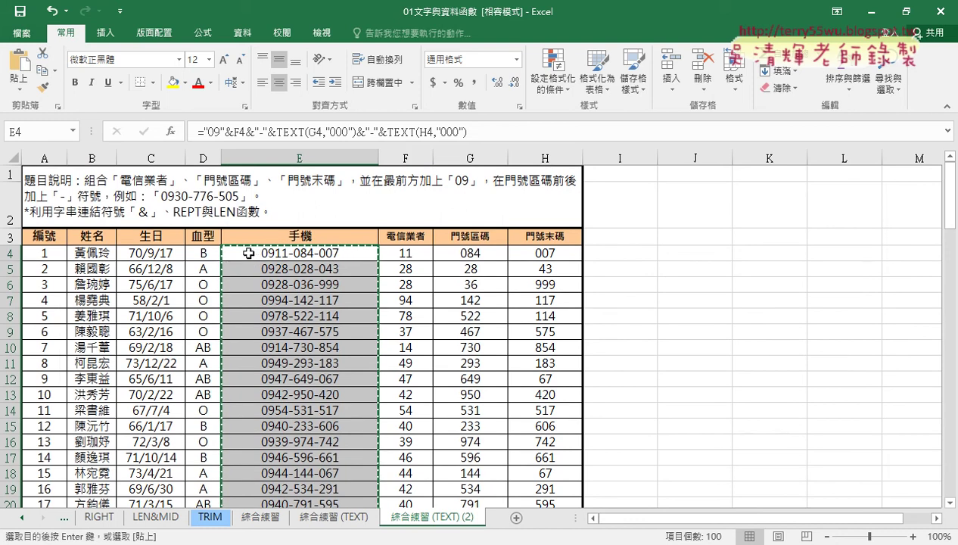
{"action": "left_click", "coordinate": [248, 253]}
{"action": "right_click", "coordinate": [248, 253]}
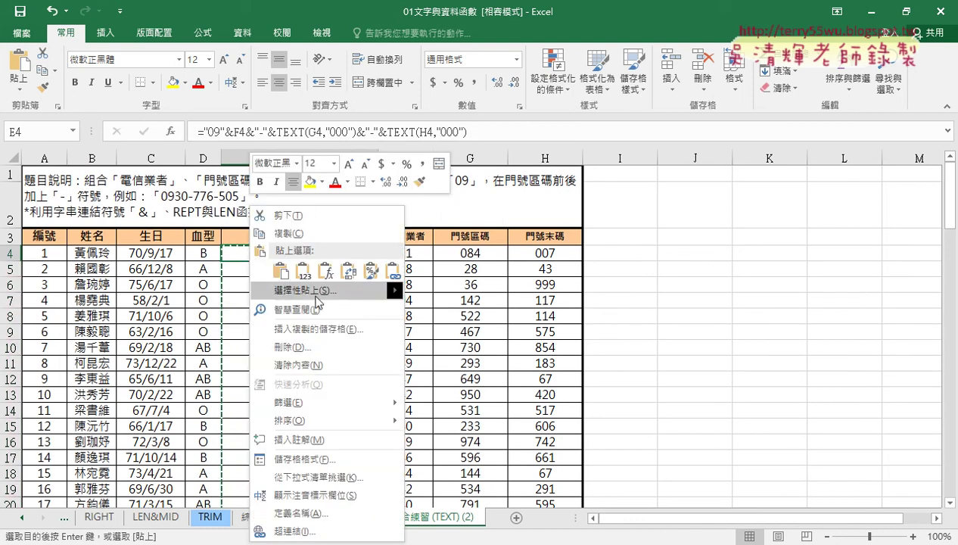
{"action": "mouse_move", "coordinate": [409, 298]}
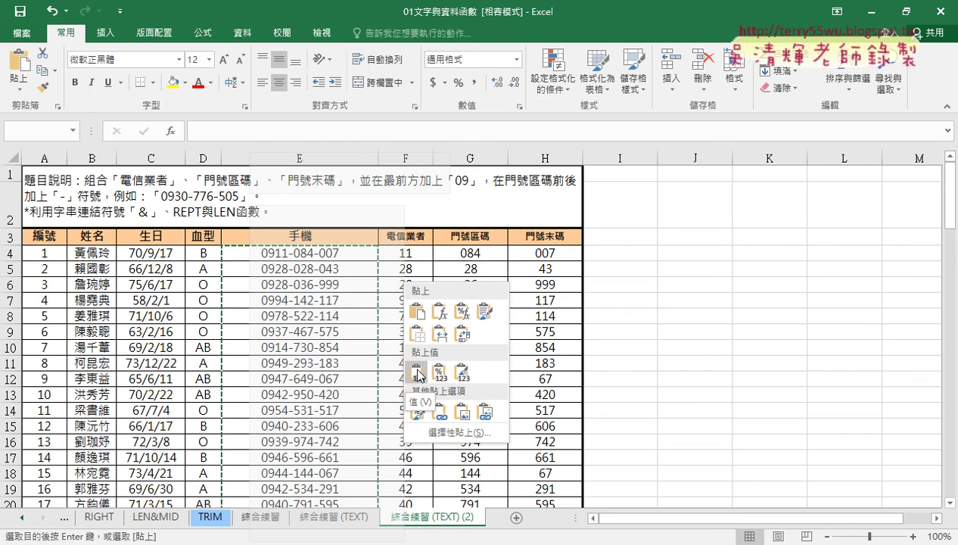
{"action": "left_click", "coordinate": [417, 371]}
{"action": "left_click", "coordinate": [285, 254]}
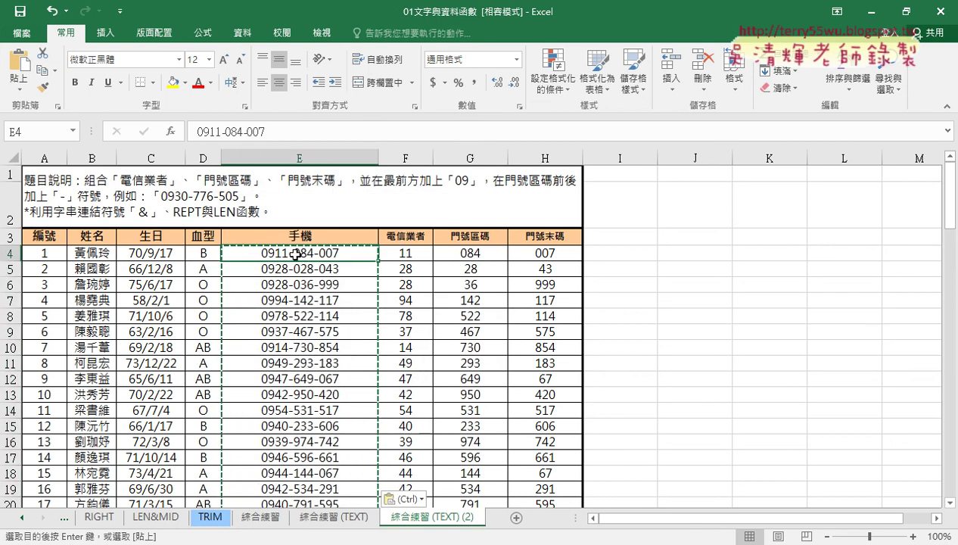
- Clear the carrier, area and end-code data in F4:H103
{"action": "left_click_drag", "start_coordinate": [398, 255], "coordinate": [532, 254]}
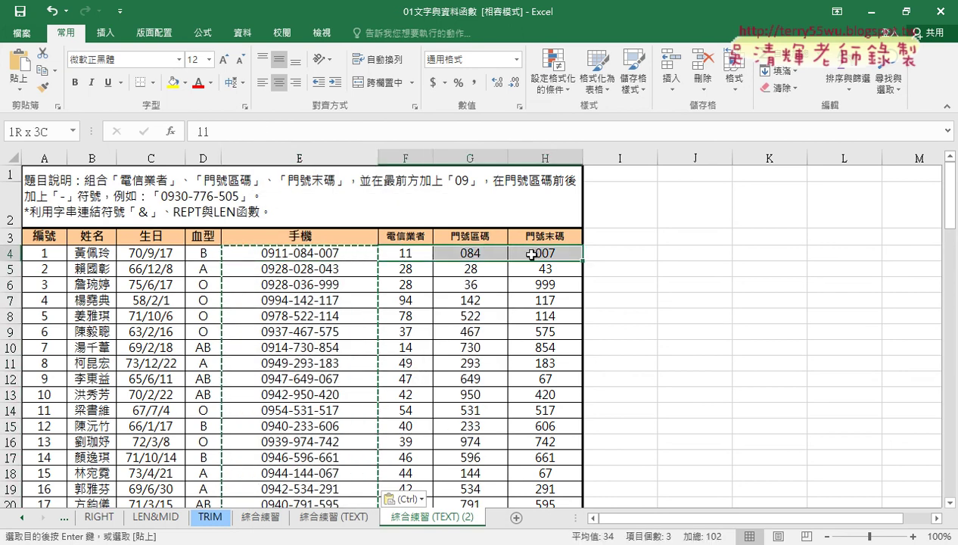
{"action": "key", "text": "ctrl+shift+Down"}
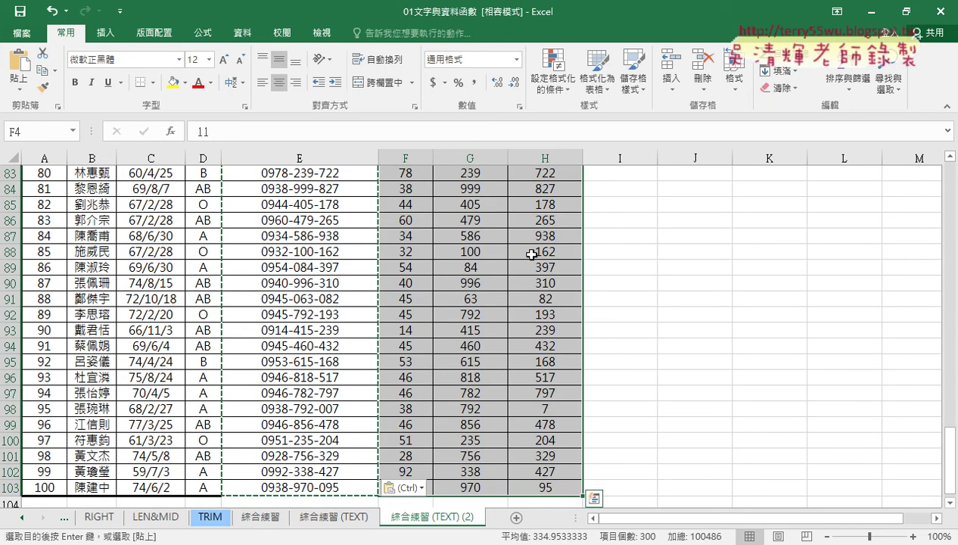
{"action": "key", "text": "Delete"}
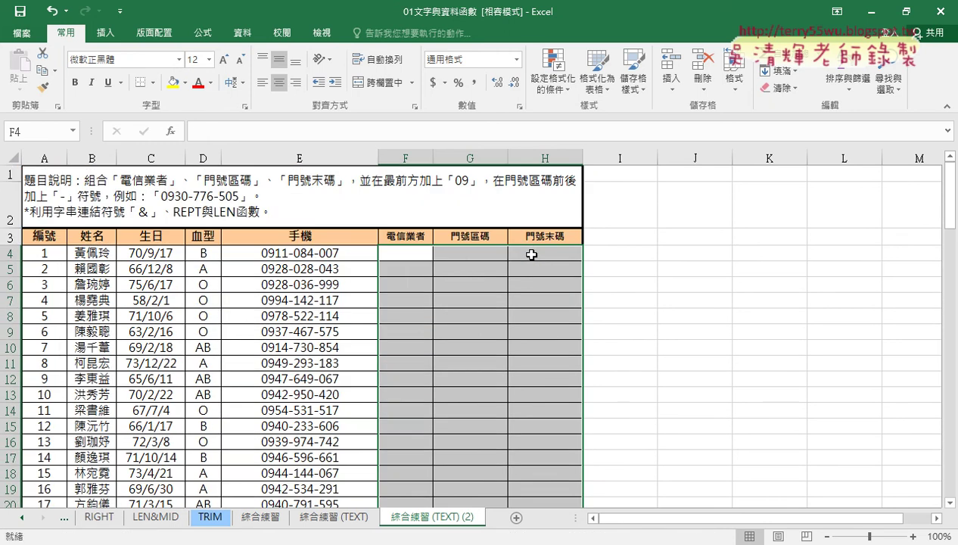
{"action": "left_click", "coordinate": [320, 256]}
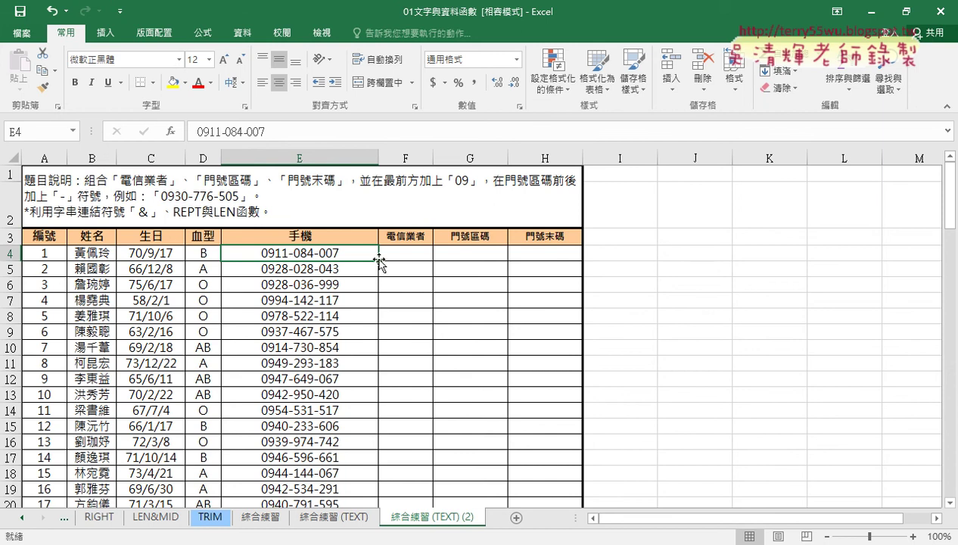
{"action": "left_click", "coordinate": [406, 253]}
{"action": "left_click", "coordinate": [467, 253]}
{"action": "left_click", "coordinate": [550, 256]}
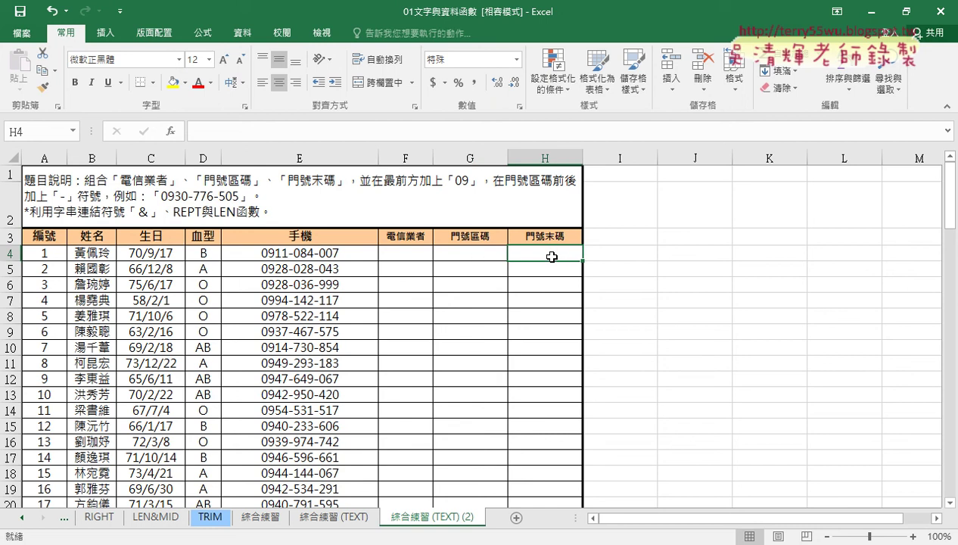
{"action": "left_click", "coordinate": [472, 255]}
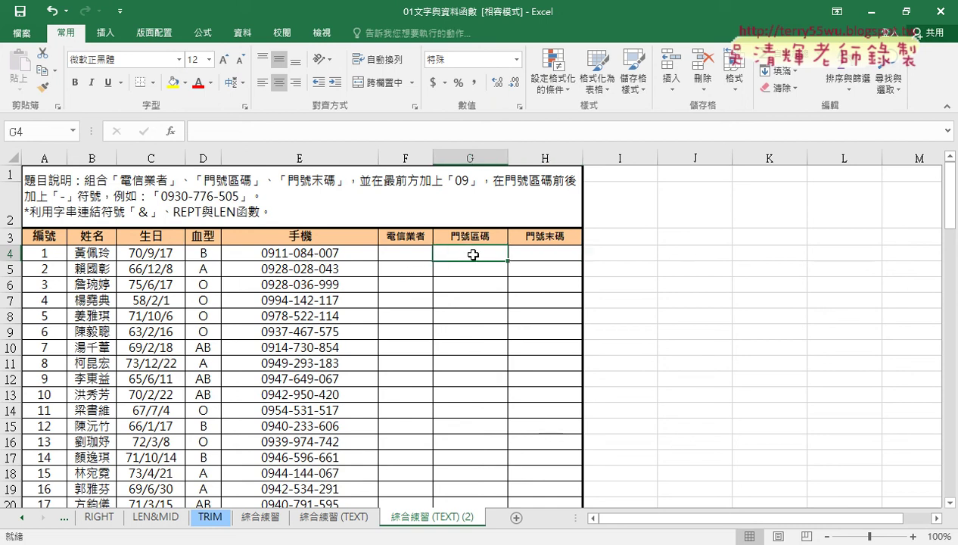
{"action": "left_click", "coordinate": [548, 252]}
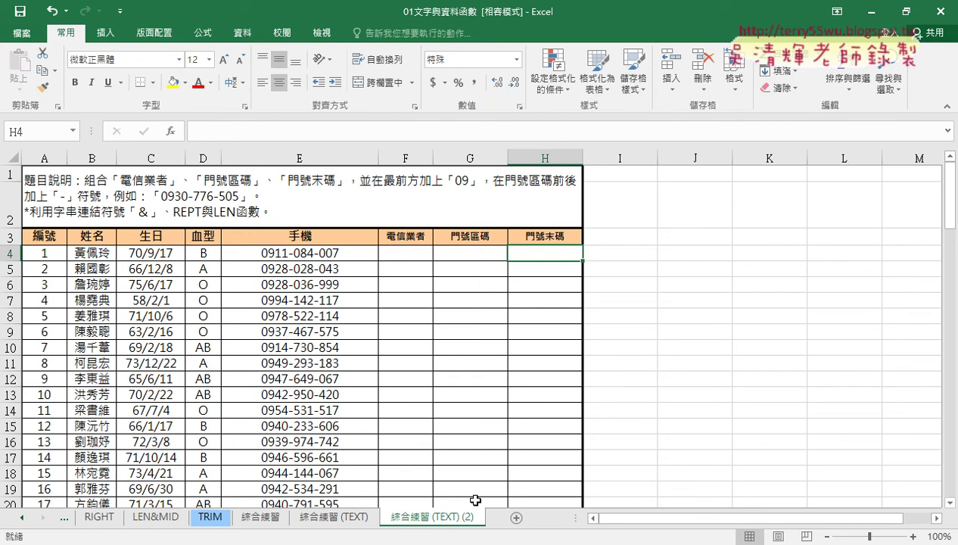
- Ctrl-drag the 綜合練習 (TEXT) (2) tab to create the copy 綜合練習 (TEXT) (3)
{"action": "left_click_drag", "start_coordinate": [443, 515], "coordinate": [512, 517]}
{"action": "left_click_drag", "start_coordinate": [513, 518], "coordinate": [510, 518]}
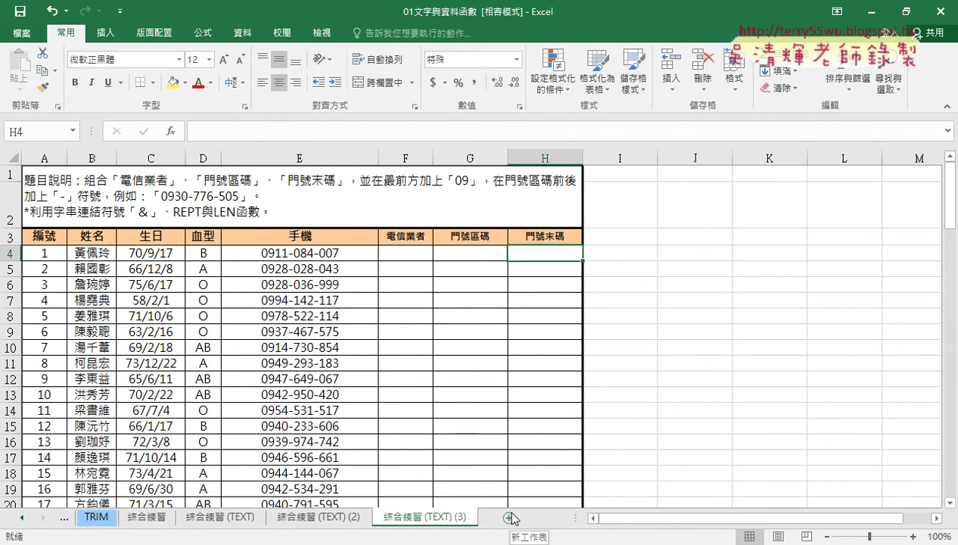